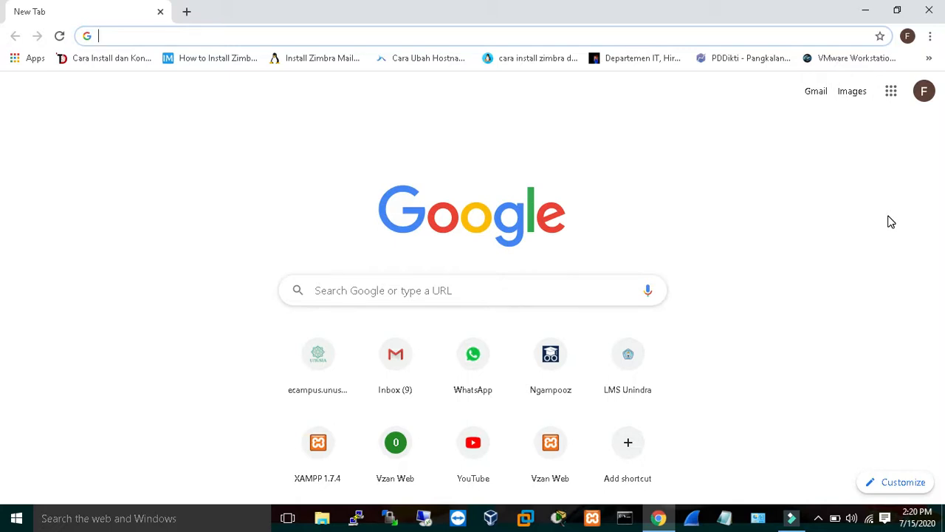
Search the web for "google formulir".
{"action": "type", "text": "goo"}
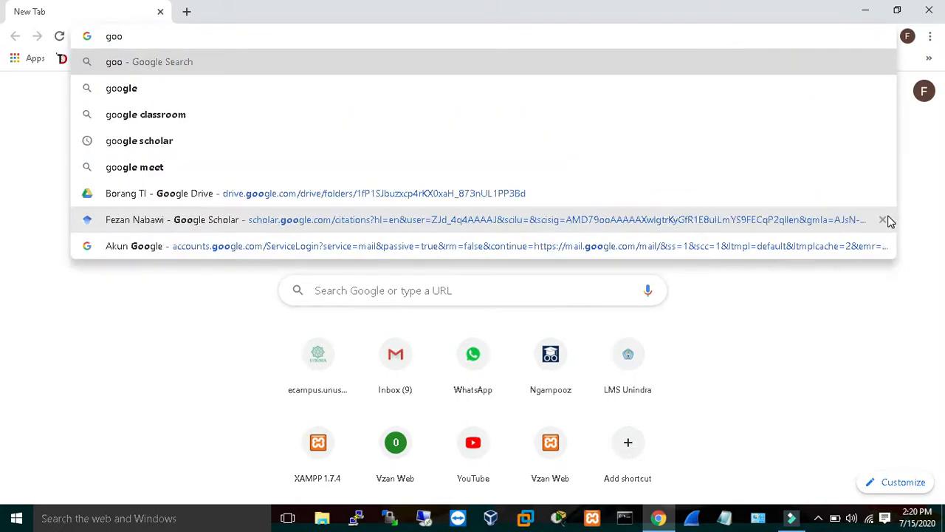
{"action": "key", "text": "Down"}
{"action": "key", "text": "Down"}
{"action": "key", "text": "BackSpace"}
{"action": "key", "text": "BackSpace"}
{"action": "key", "text": "BackSpace"}
{"action": "key", "text": "BackSpace"}
{"action": "key", "text": "BackSpace"}
{"action": "key", "text": "BackSpace"}
{"action": "key", "text": "BackSpace"}
{"action": "key", "text": "BackSpace"}
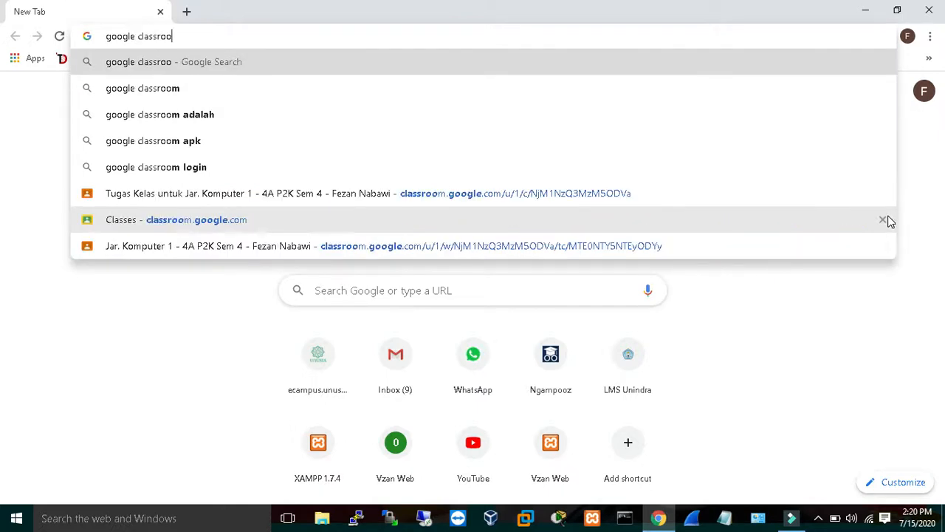
{"action": "key", "text": "BackSpace"}
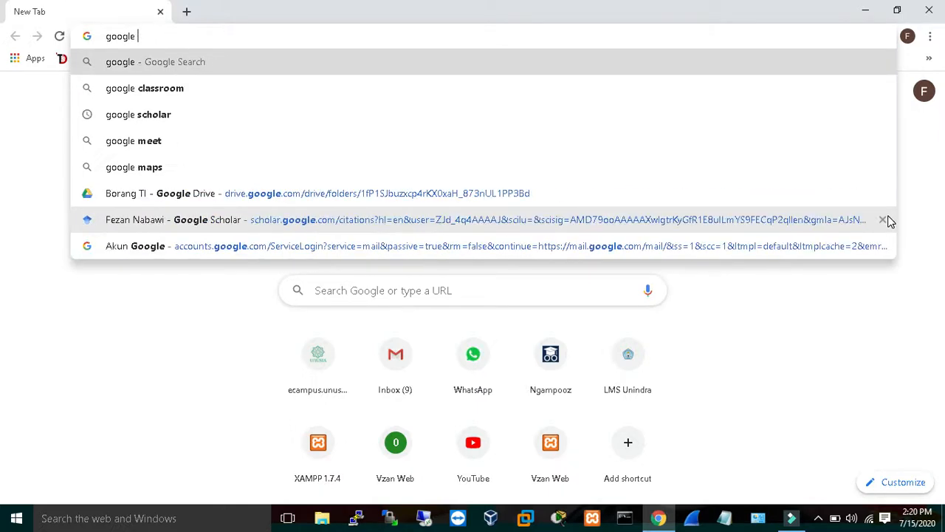
{"action": "type", "text": "form"}
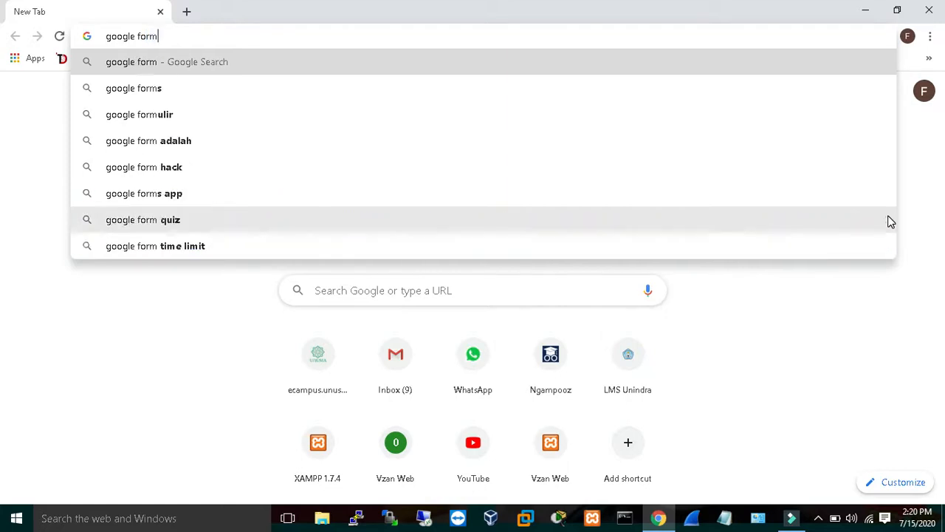
{"action": "key", "text": "Down"}
{"action": "key", "text": "Down"}
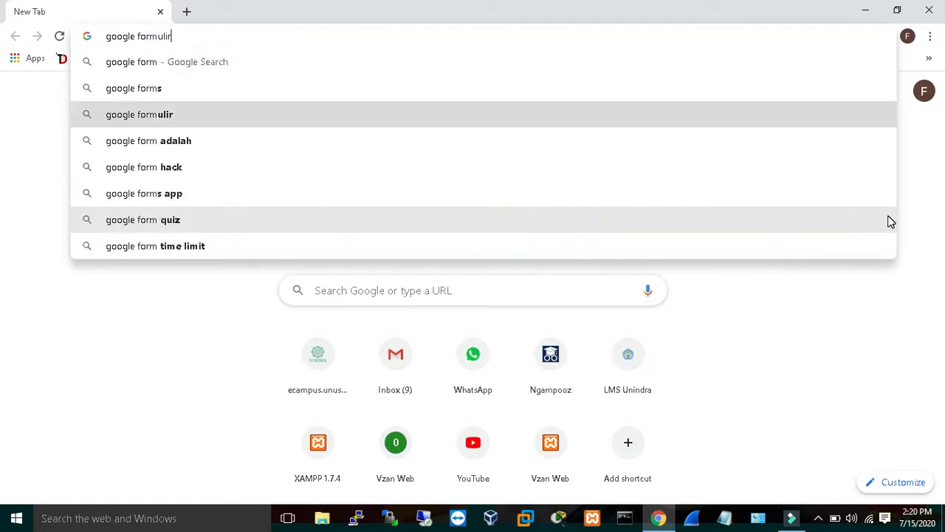
{"action": "key", "text": "Return"}
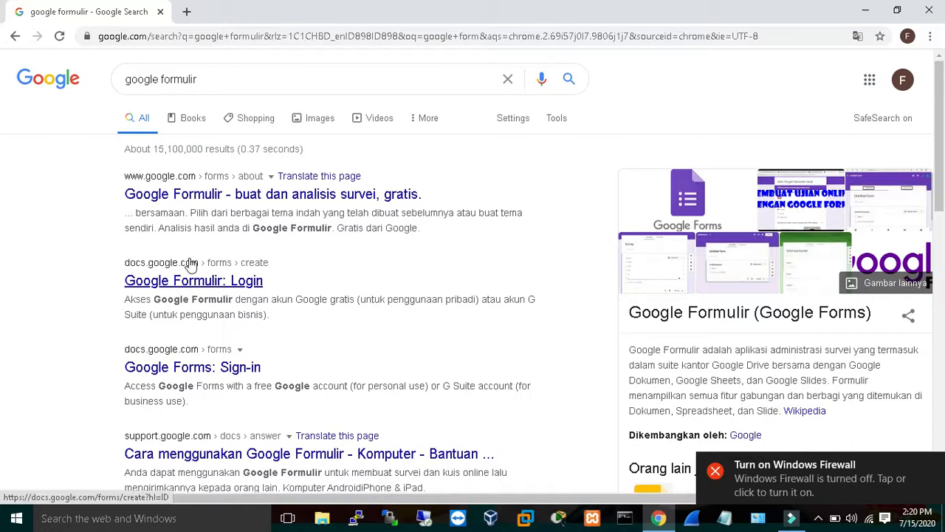
Open the Google Formulir login result to start a blank form and title the first question Nama.
{"action": "left_click", "coordinate": [221, 286]}
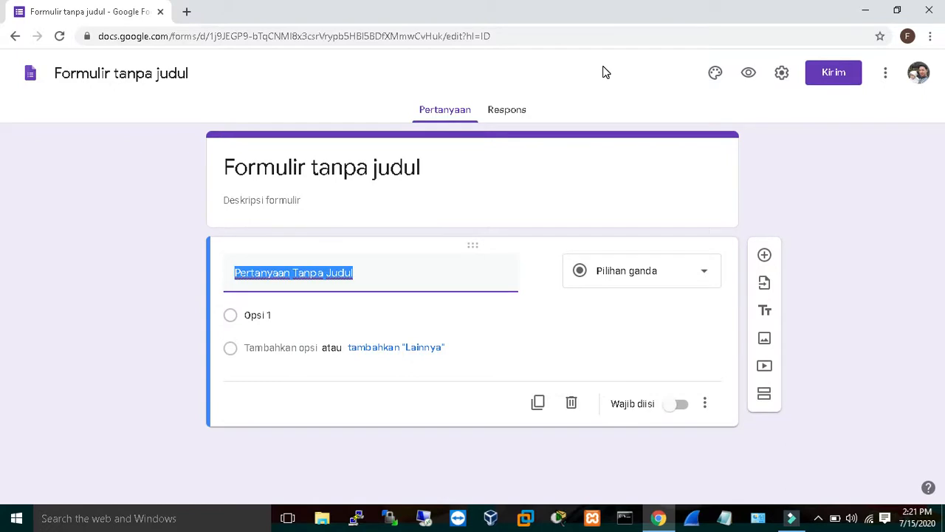
{"action": "type", "text": "Nama"}
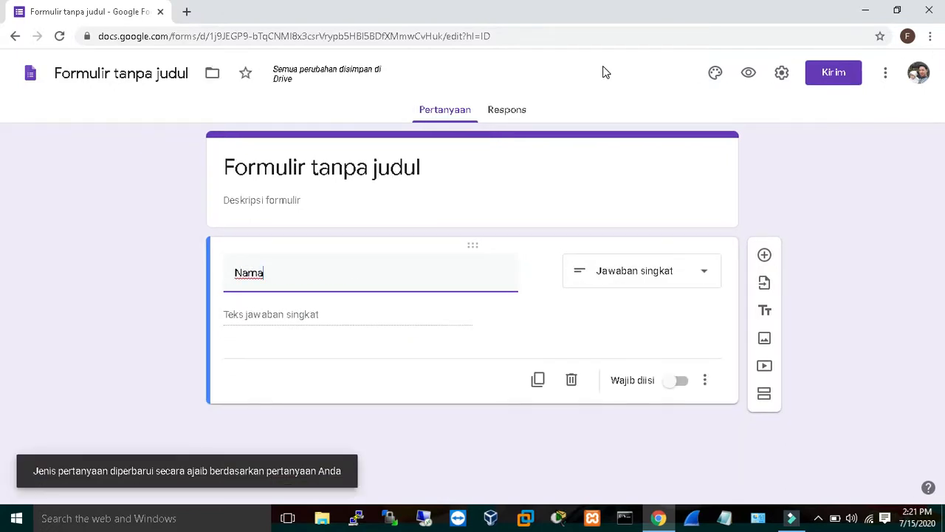
Keep the Nama question as short answer and make it required.
{"action": "left_click", "coordinate": [664, 291]}
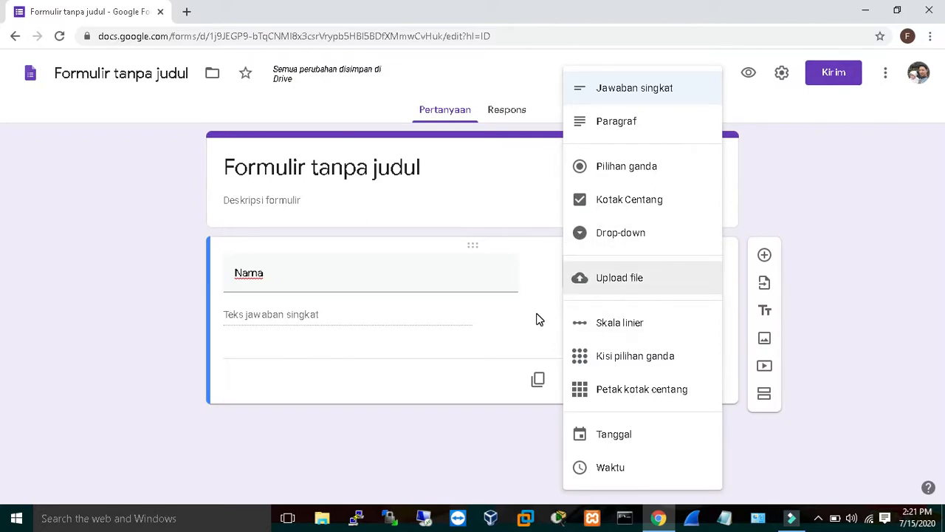
{"action": "left_click", "coordinate": [392, 321]}
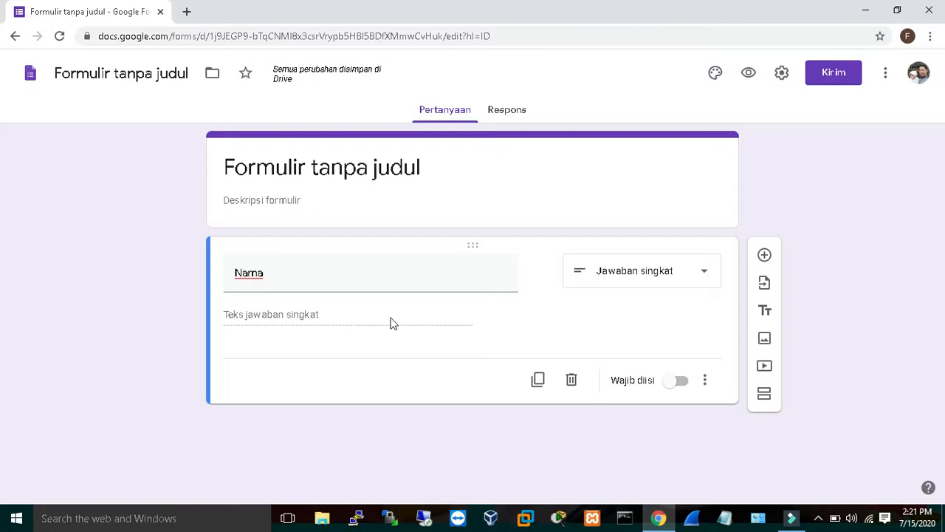
{"action": "left_click", "coordinate": [685, 386]}
Add a new question titled Kelas.
{"action": "left_click", "coordinate": [764, 257]}
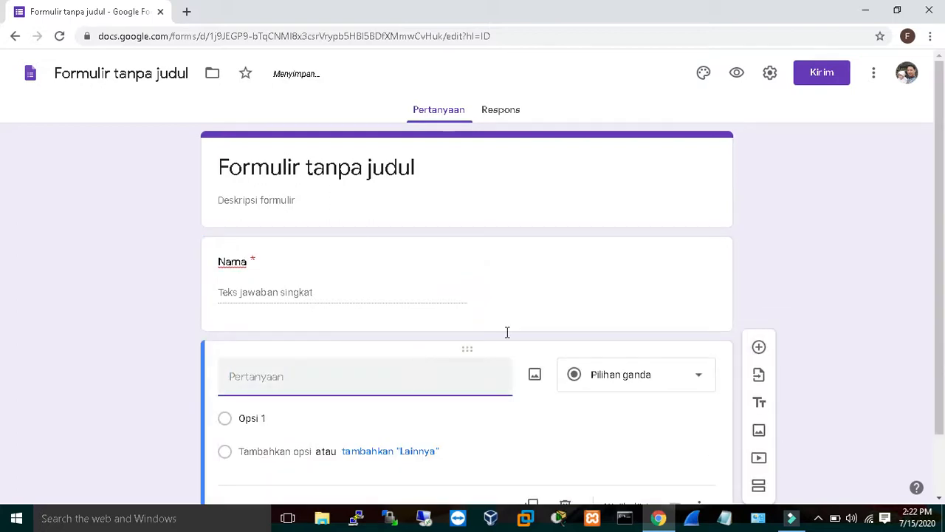
{"action": "type", "text": "Kelas"}
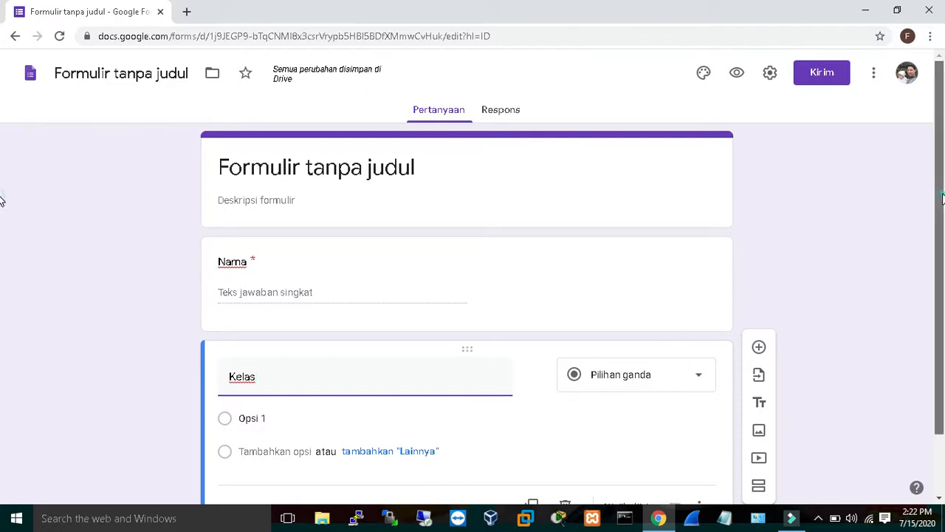
Change the Kelas question type to Drop-down.
{"action": "scroll", "coordinate": [943, 198], "scroll_direction": "down", "scroll_amount": 1}
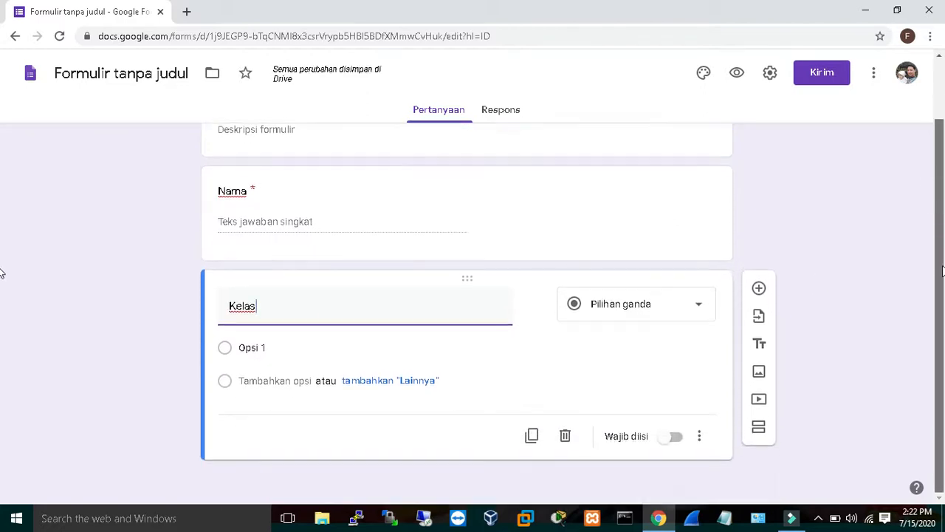
{"action": "left_click", "coordinate": [694, 317]}
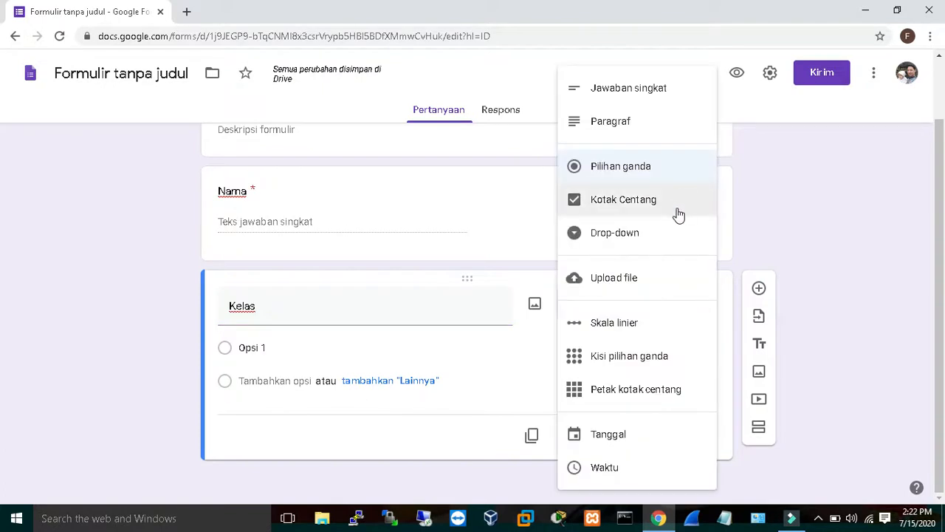
{"action": "left_click", "coordinate": [621, 240]}
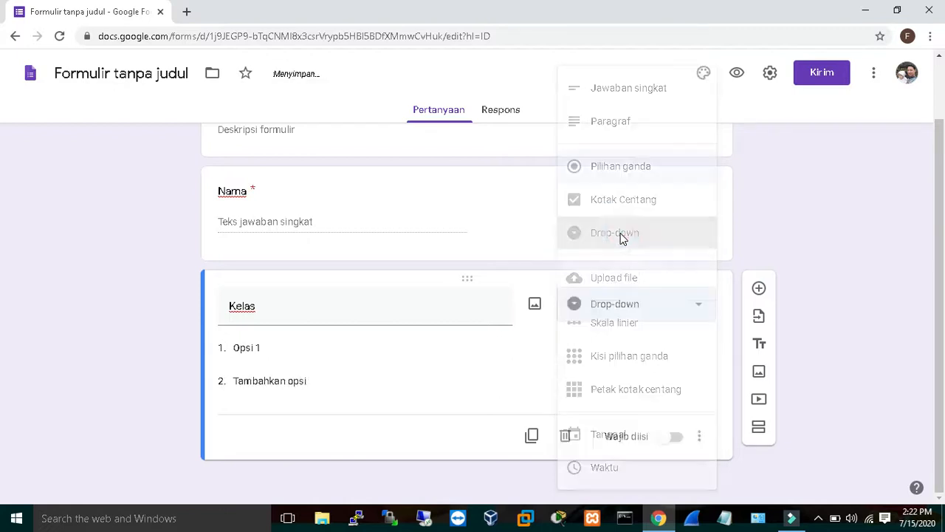
Enter the Kelas options X, XI and Xii.
{"action": "left_click", "coordinate": [306, 348]}
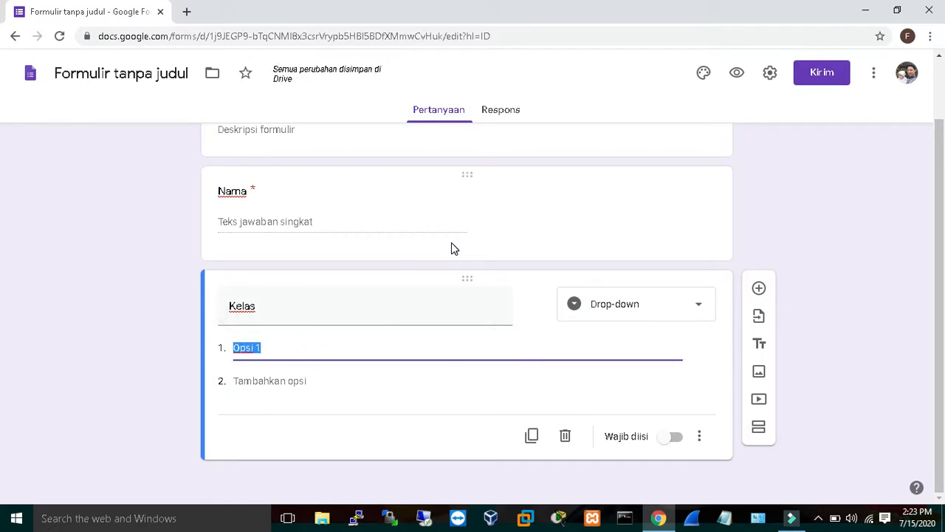
{"action": "type", "text": "X"}
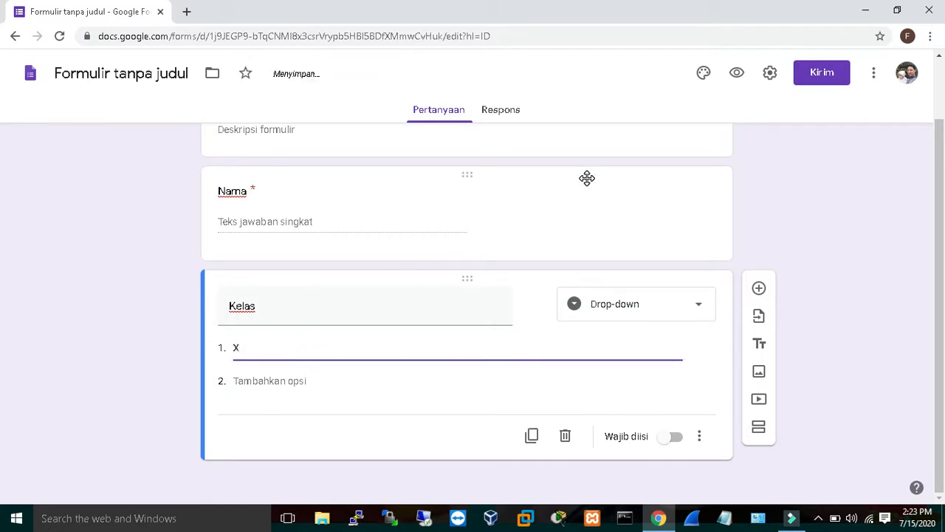
{"action": "left_click", "coordinate": [306, 380]}
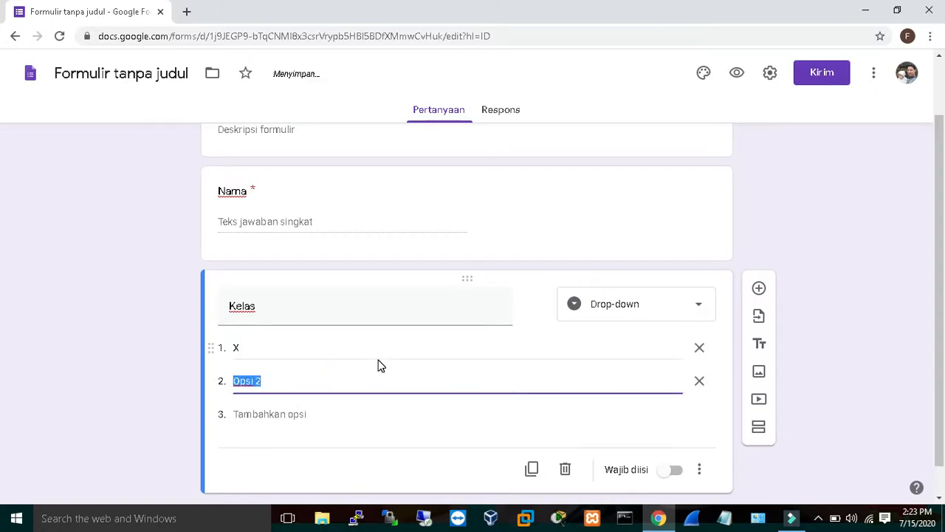
{"action": "type", "text": "XI"}
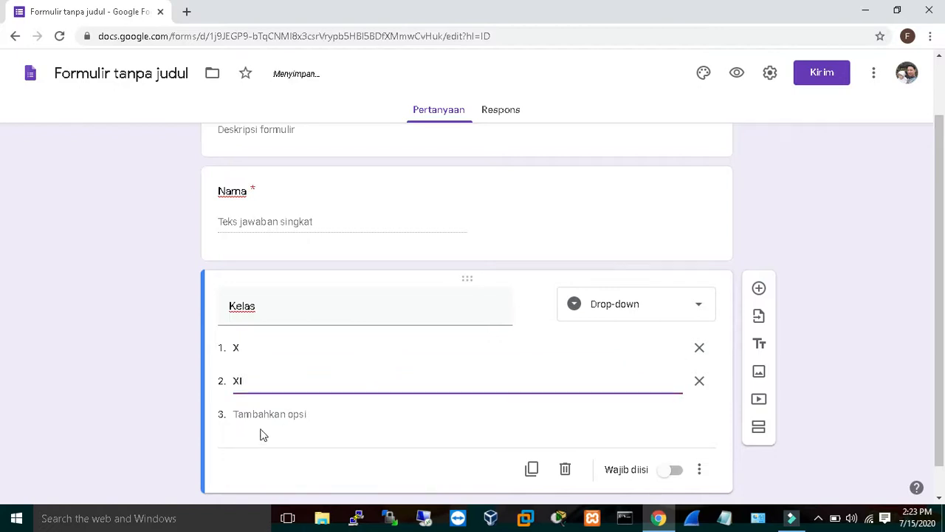
{"action": "left_click", "coordinate": [280, 414]}
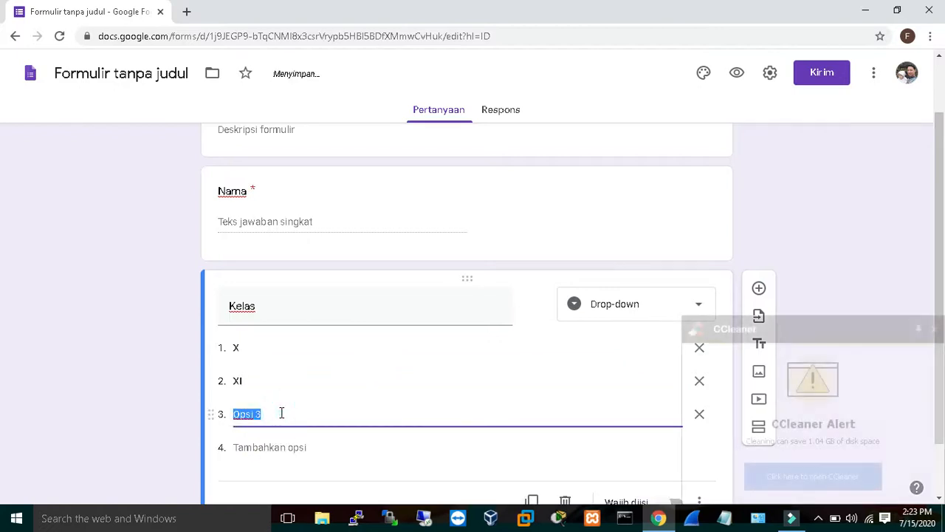
{"action": "type", "text": "Xii"}
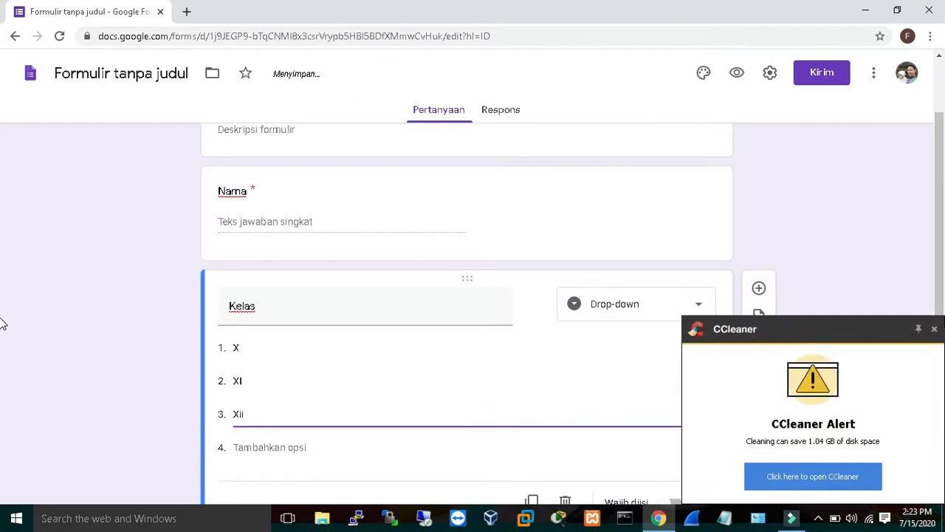
Make the Kelas question required.
{"action": "left_click", "coordinate": [934, 331]}
{"action": "left_click_drag", "start_coordinate": [942, 255], "coordinate": [941, 332]}
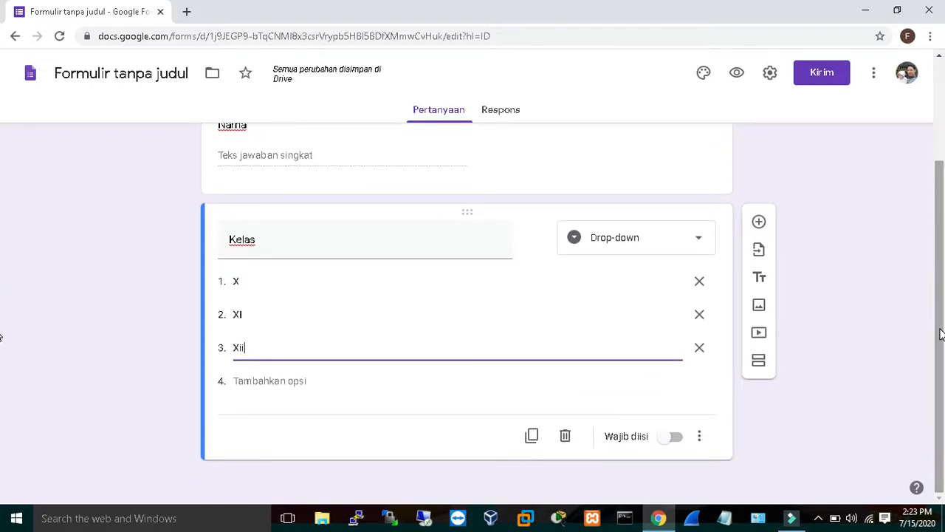
{"action": "right_click", "coordinate": [676, 441]}
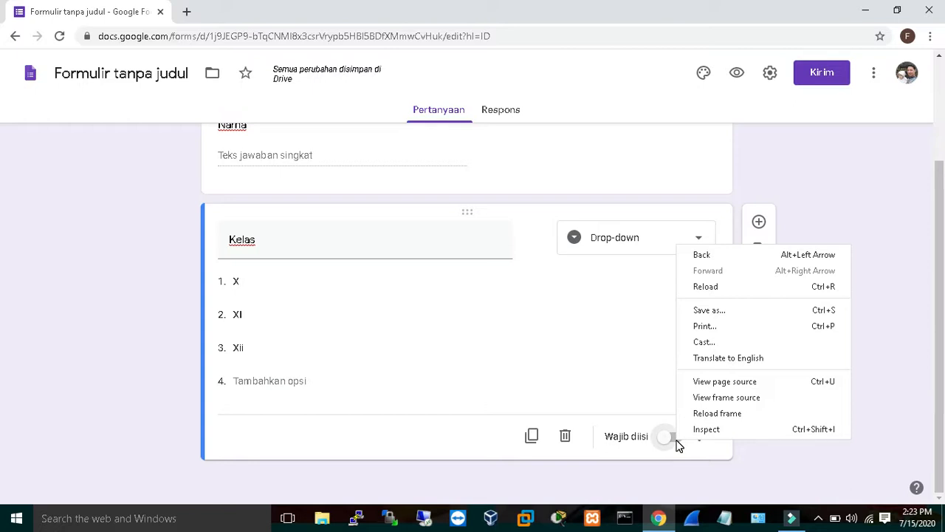
{"action": "left_click", "coordinate": [640, 431]}
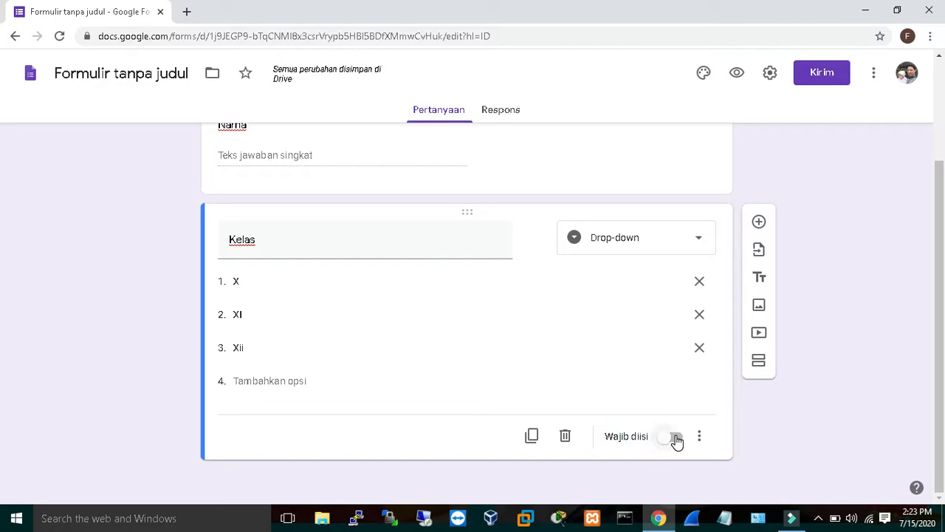
{"action": "left_click", "coordinate": [676, 438]}
Add a new section after the Kelas question and title it UTS.
{"action": "left_click", "coordinate": [760, 363]}
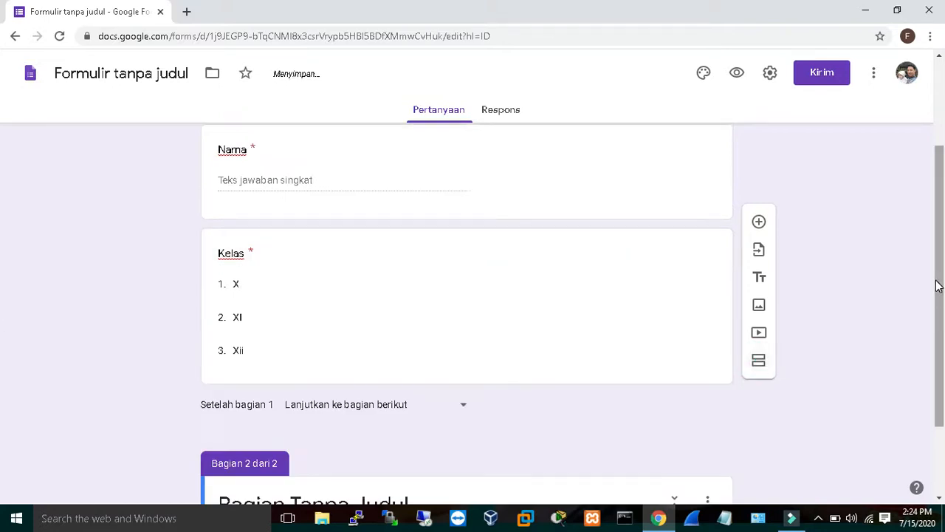
{"action": "left_click_drag", "start_coordinate": [936, 286], "coordinate": [940, 362]}
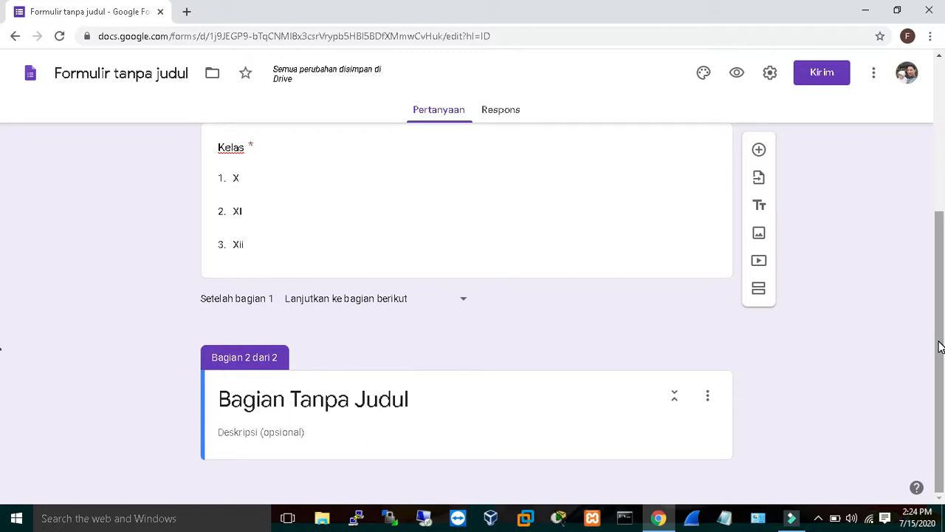
{"action": "left_click_drag", "start_coordinate": [940, 341], "coordinate": [927, 442]}
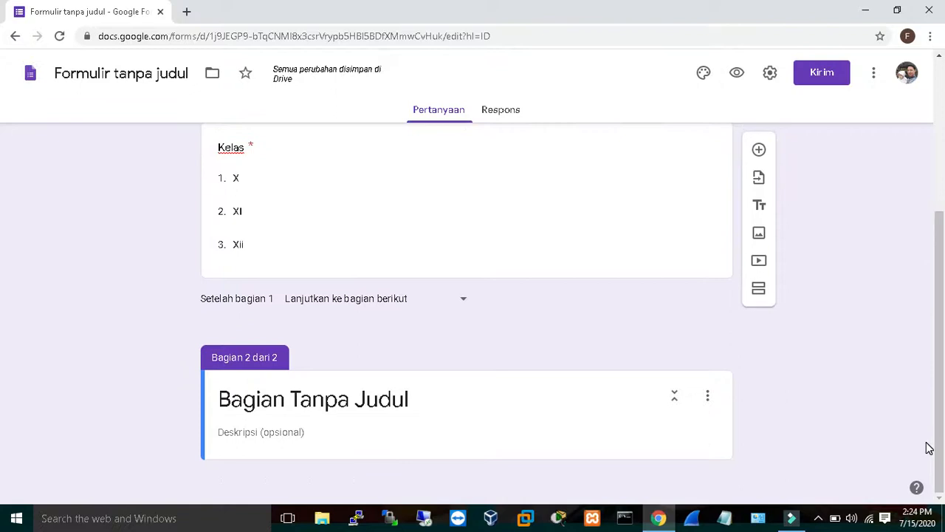
{"action": "left_click", "coordinate": [373, 430]}
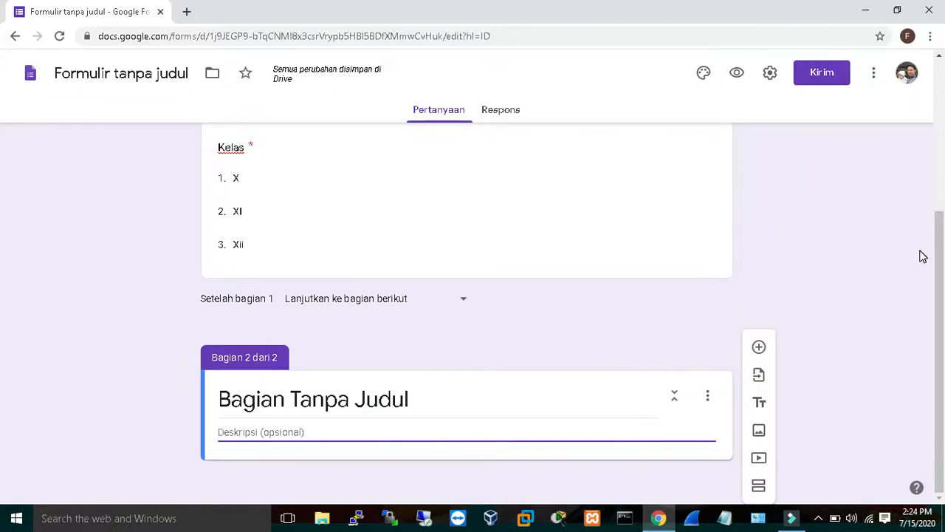
{"action": "left_click", "coordinate": [413, 393]}
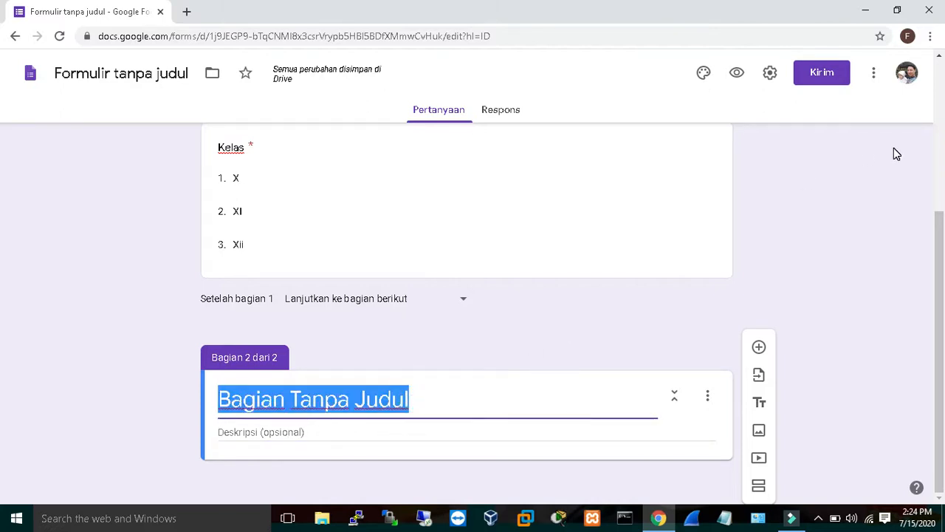
{"action": "type", "text": "UTS"}
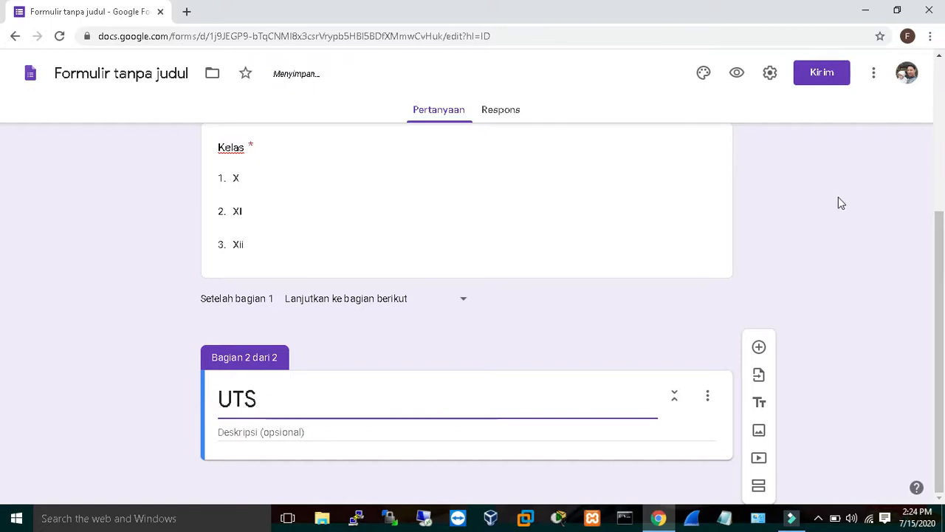
Set the UTS section description to "Selamat mengerjakan soal UTS".
{"action": "left_click", "coordinate": [708, 398]}
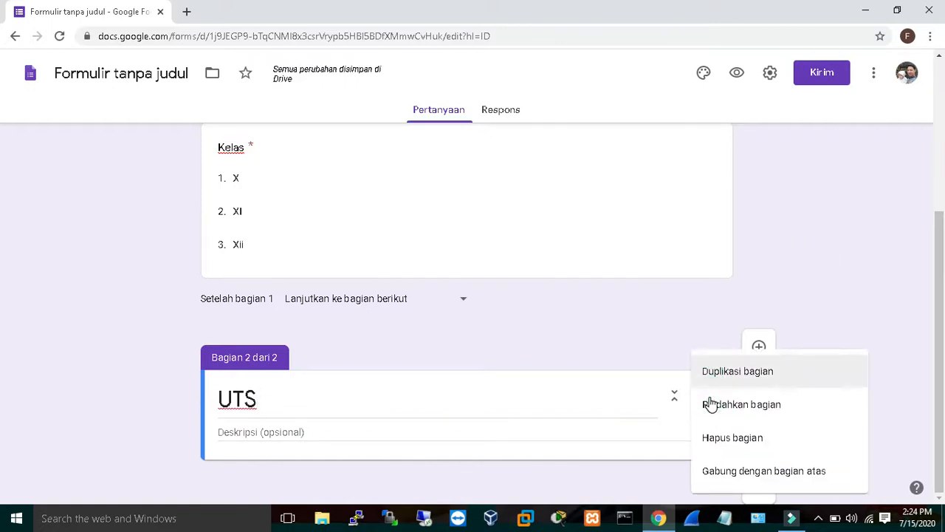
{"action": "left_click", "coordinate": [500, 434]}
{"action": "left_click", "coordinate": [476, 434]}
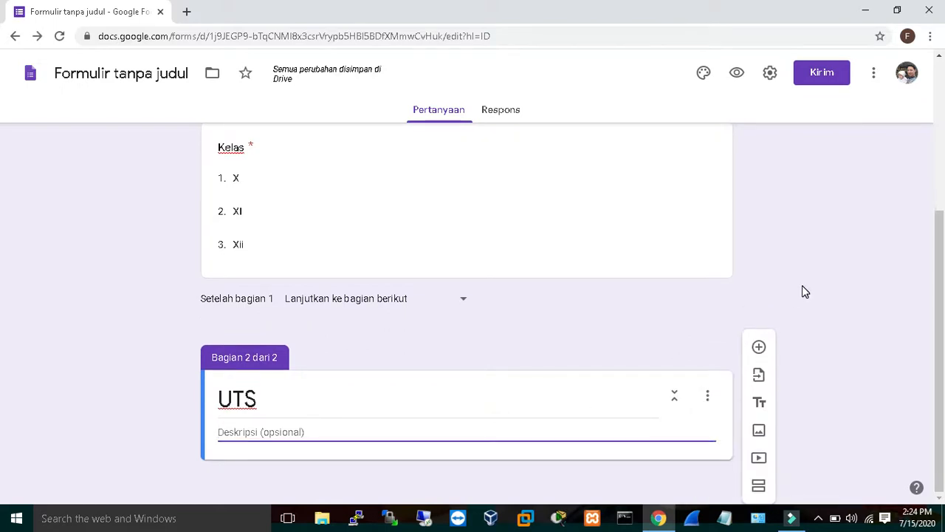
{"action": "type", "text": "Se"}
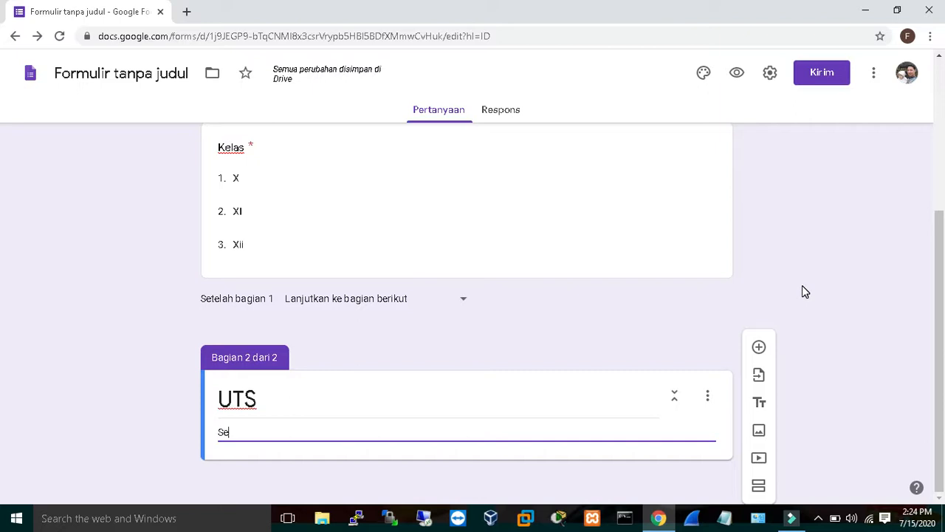
{"action": "type", "text": "lamat M"}
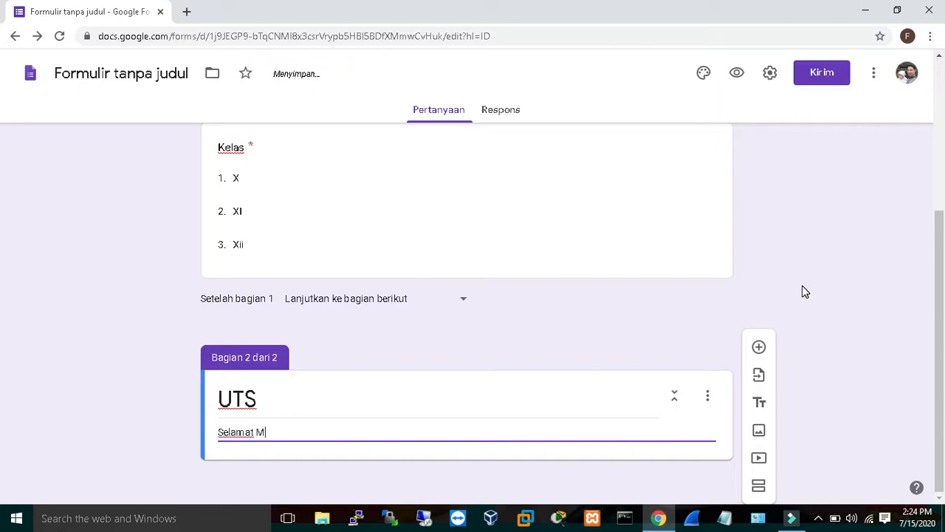
{"action": "key", "text": "BackSpace"}
{"action": "type", "text": "mengerjakan soal UTS"}
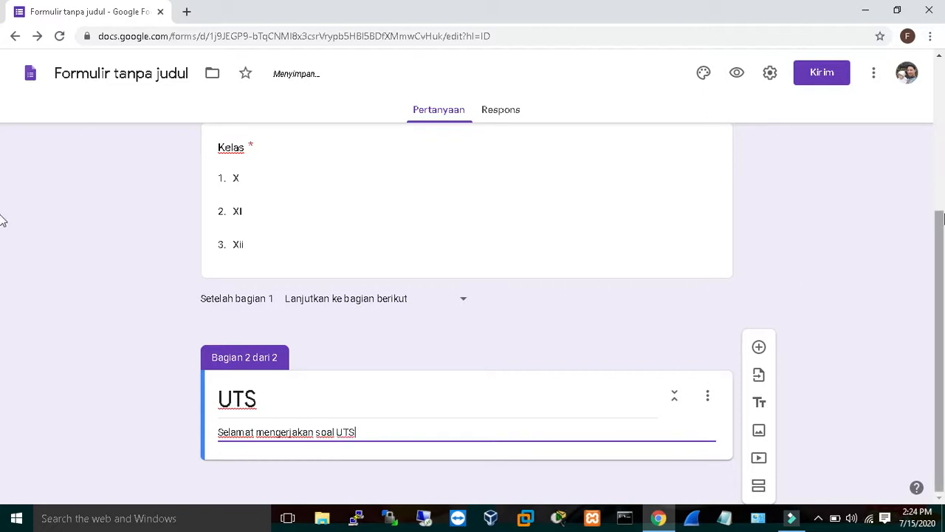
Add a new question to the UTS section and open the Word document SOAL UAS JARKOM mlm unu from Documents.
{"action": "left_click", "coordinate": [760, 348]}
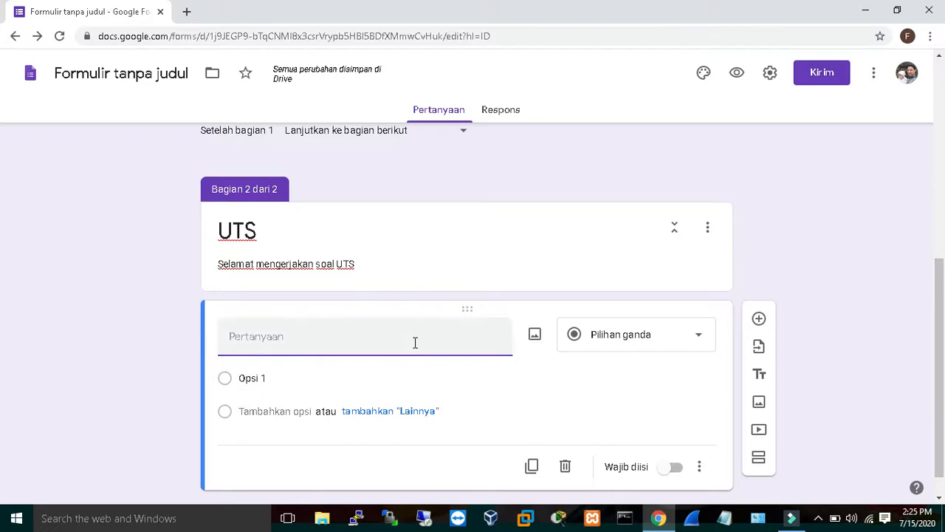
{"action": "left_click", "coordinate": [322, 518]}
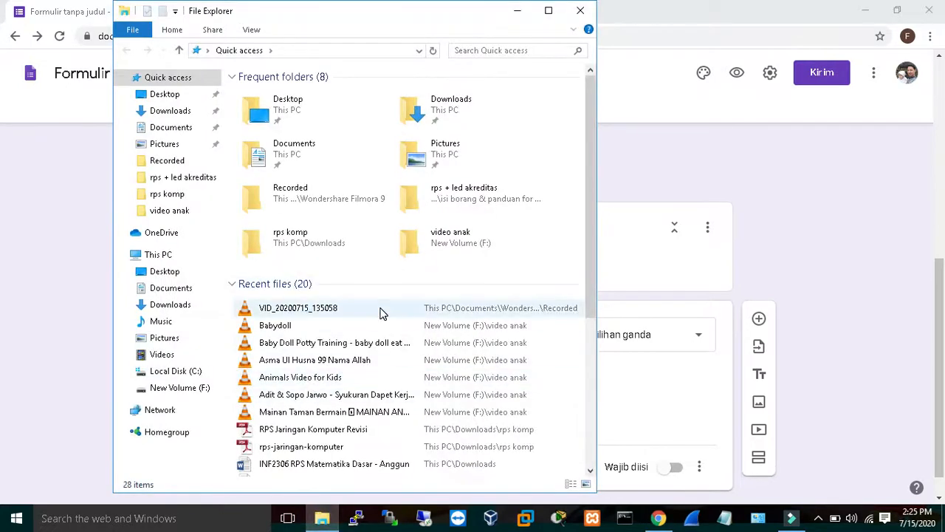
{"action": "left_click_drag", "start_coordinate": [594, 195], "coordinate": [593, 360]}
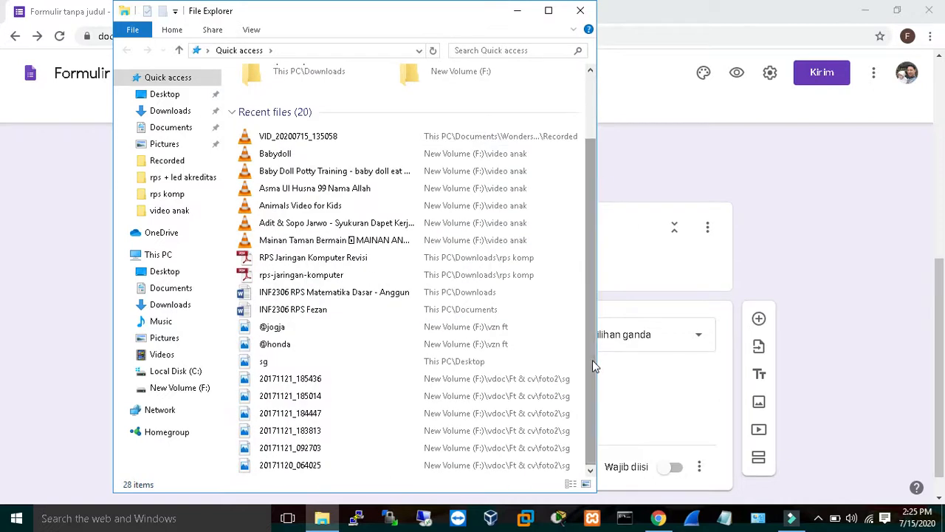
{"action": "left_click", "coordinate": [188, 289]}
{"action": "left_click_drag", "start_coordinate": [589, 217], "coordinate": [586, 452]}
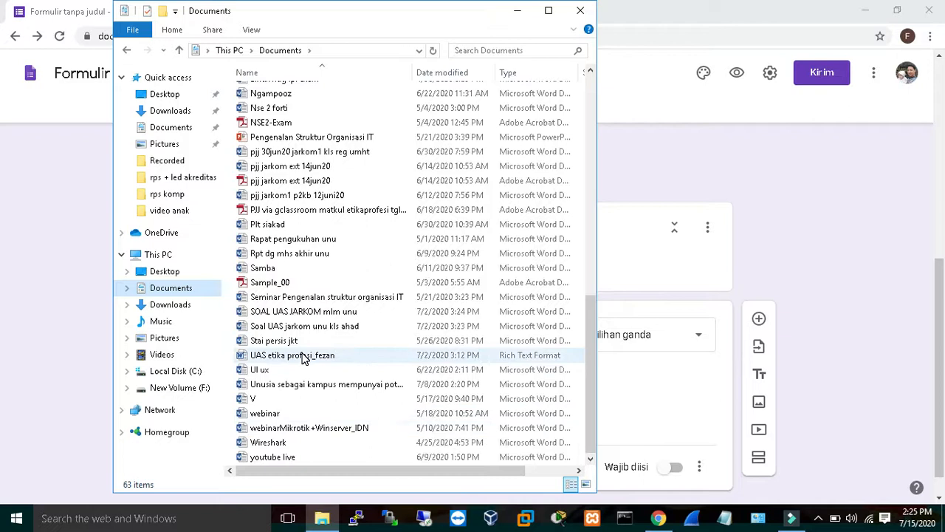
{"action": "left_click", "coordinate": [310, 313]}
{"action": "double_click", "coordinate": [310, 314]}
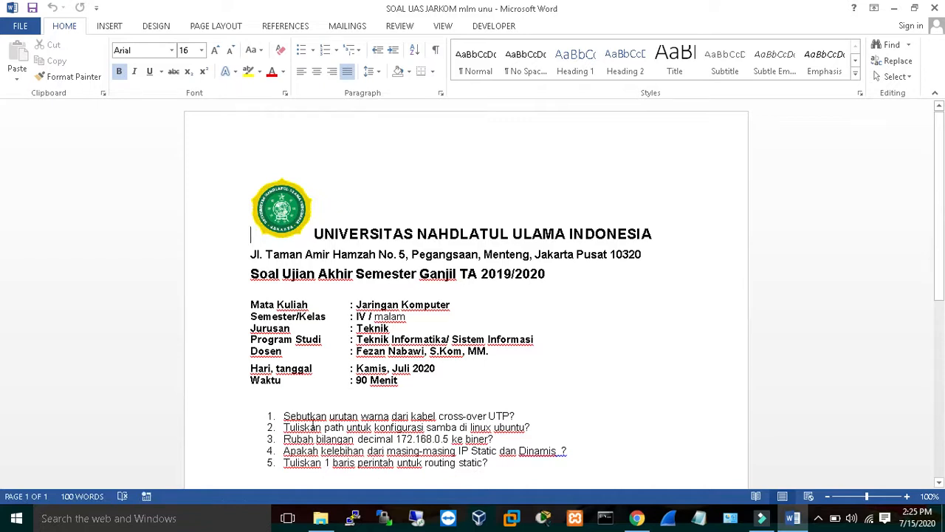
Copy question 2 from the Word document and paste it as the new question's title, removing its number.
{"action": "left_click_drag", "start_coordinate": [284, 428], "coordinate": [531, 429]}
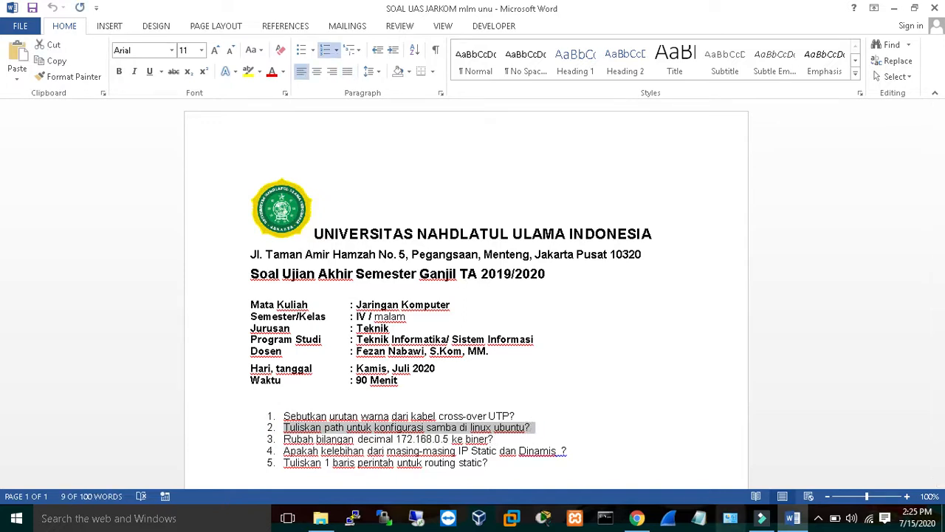
{"action": "left_click", "coordinate": [635, 519]}
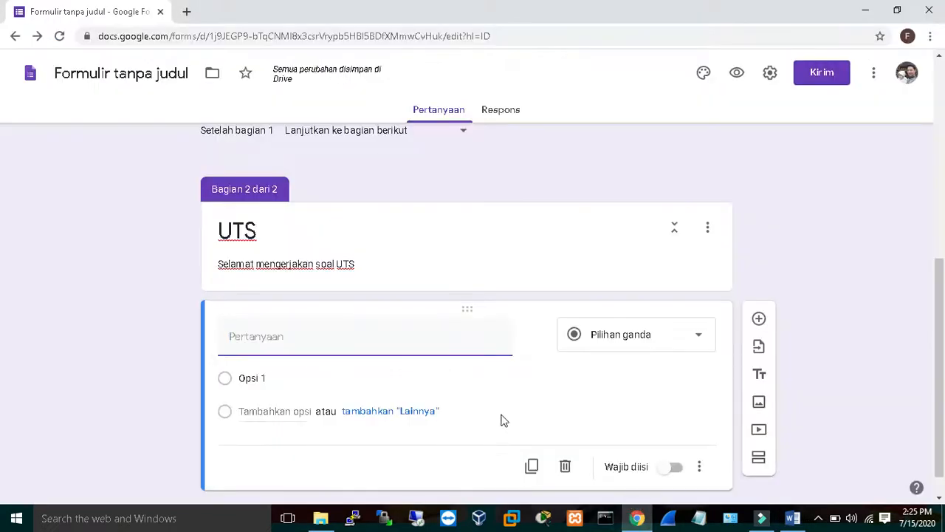
{"action": "type", "text": "2.\tTuliskan path untuk konfigurasi samba di linux ubuntu?"}
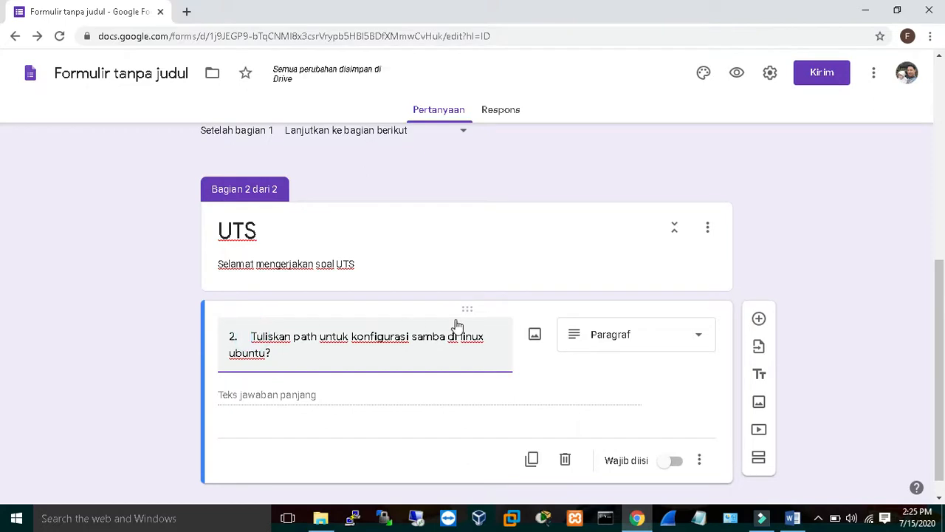
{"action": "key", "text": "BackSpace"}
{"action": "key", "text": "BackSpace"}
{"action": "key", "text": "BackSpace"}
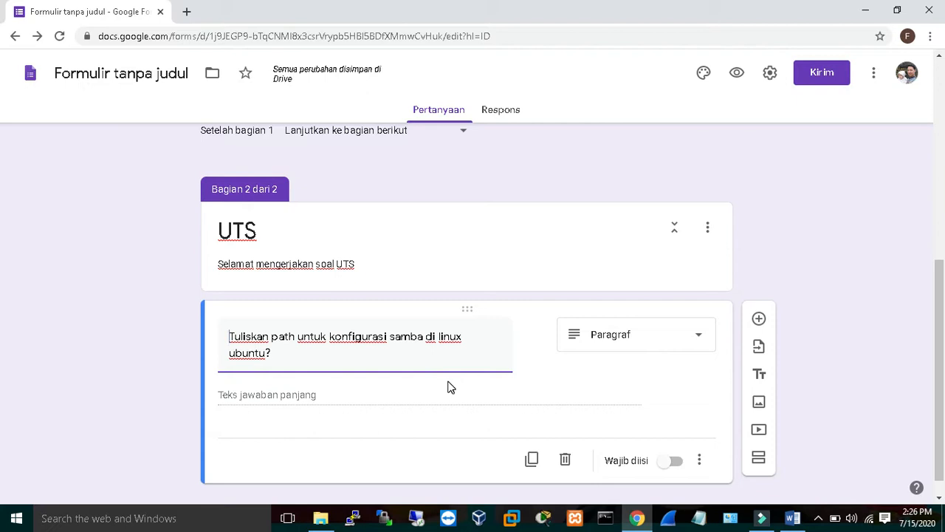
Change the question type to Pilihan ganda.
{"action": "left_click", "coordinate": [396, 397]}
{"action": "left_click", "coordinate": [698, 345]}
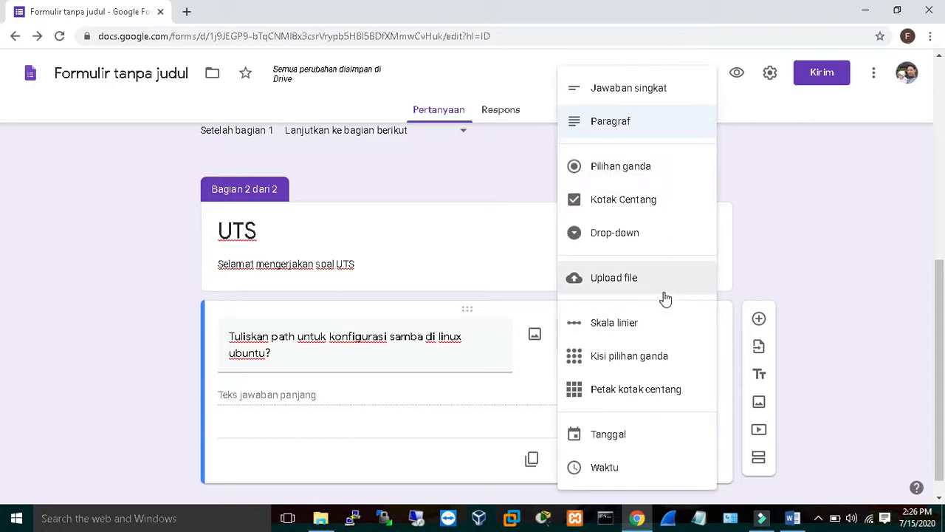
{"action": "left_click", "coordinate": [641, 171]}
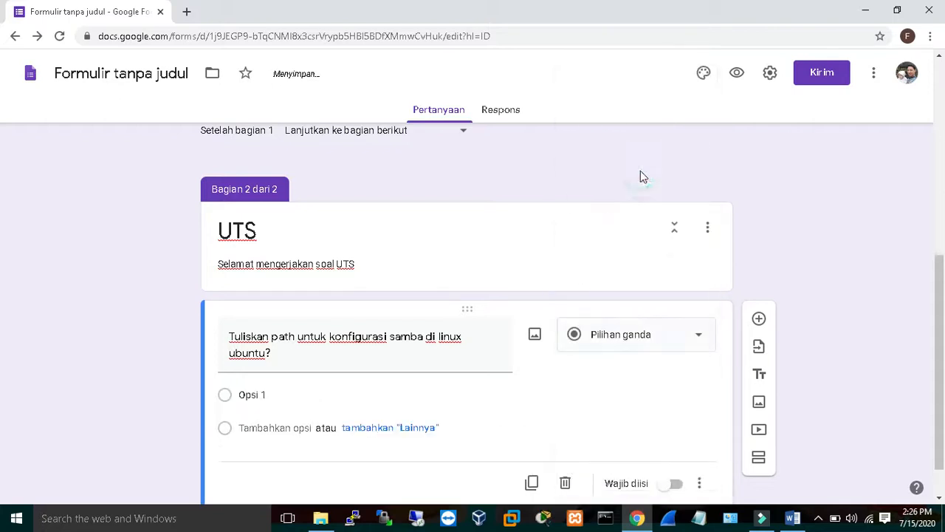
Set the first answer option to /etc/samba.
{"action": "left_click", "coordinate": [269, 395]}
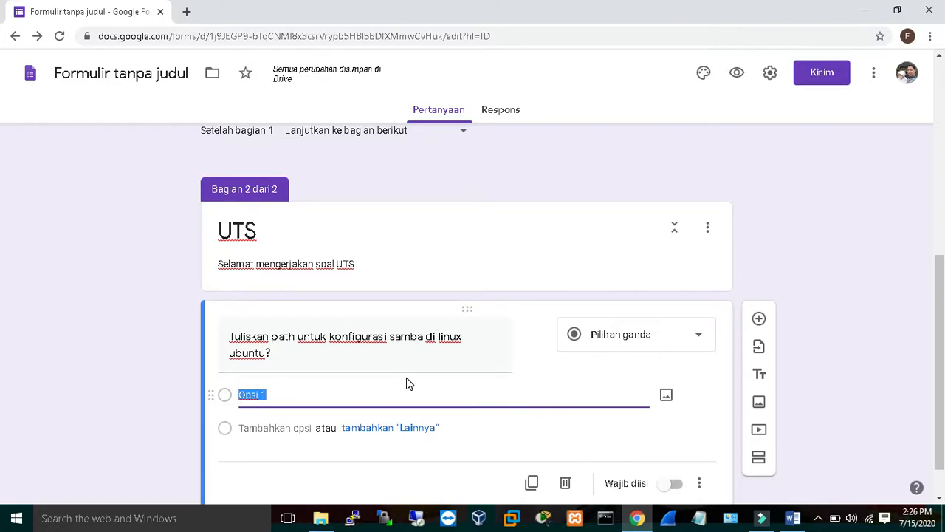
{"action": "type", "text": "/etx"}
{"action": "key", "text": "BackSpace"}
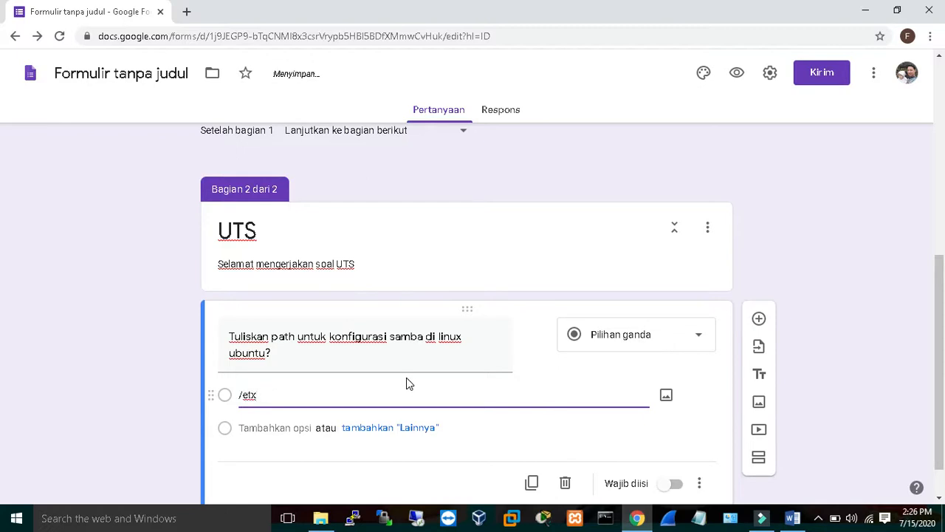
{"action": "type", "text": "c/samba"}
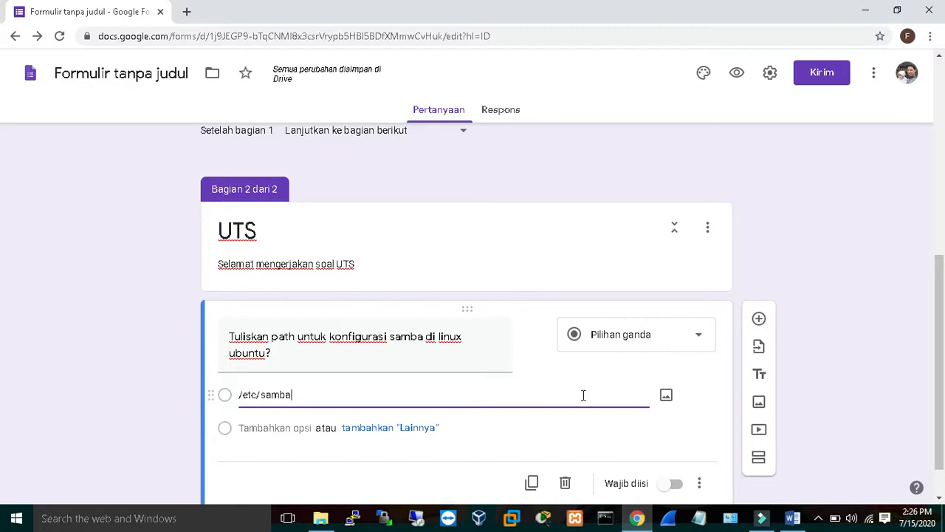
Add a second answer option /etc/samba/smb.conf.
{"action": "left_click", "coordinate": [278, 428]}
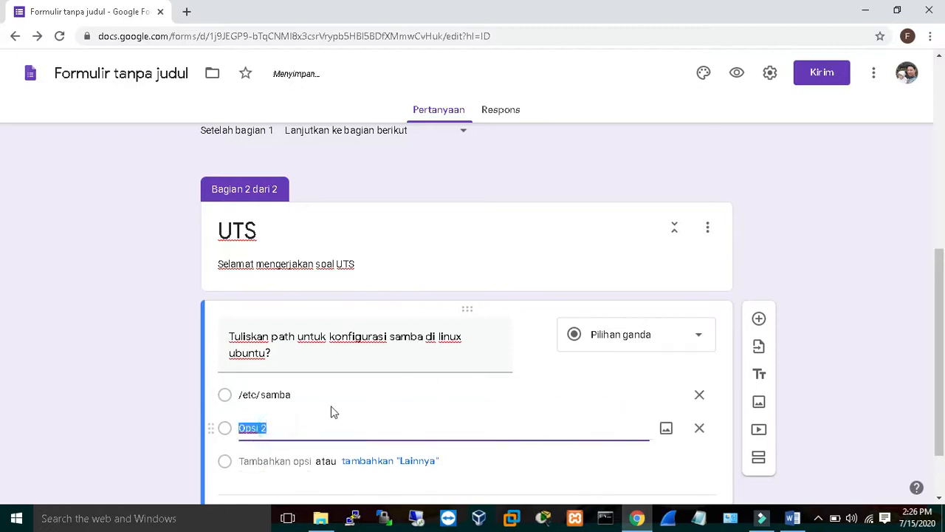
{"action": "type", "text": "/"}
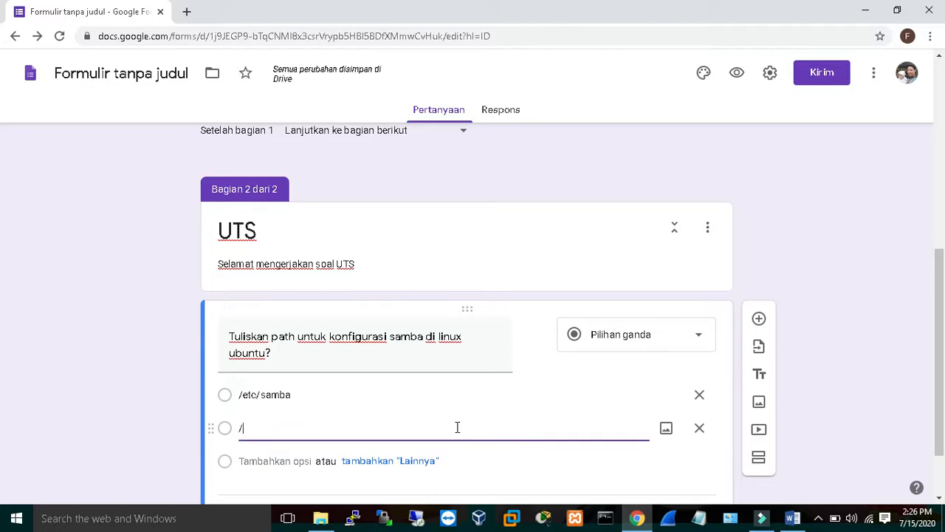
{"action": "type", "text": "etc/"}
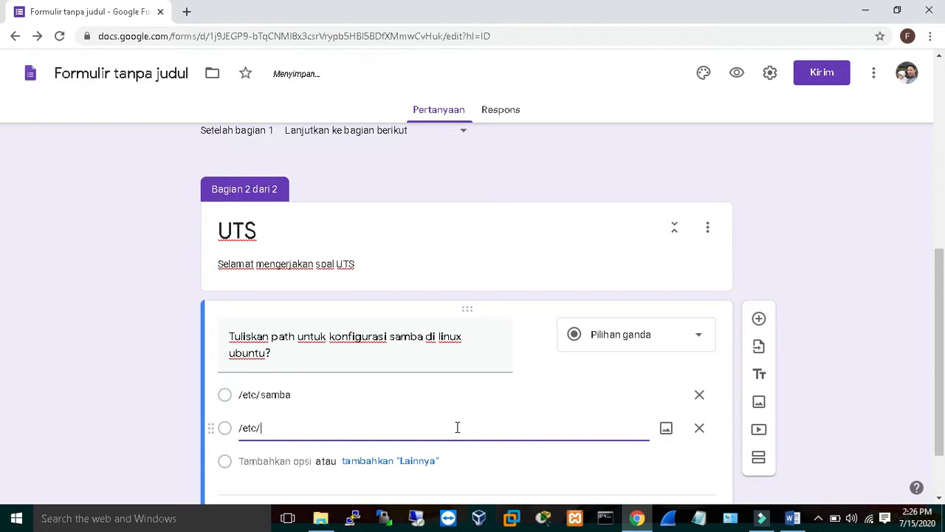
{"action": "type", "text": "samba/smb.conf"}
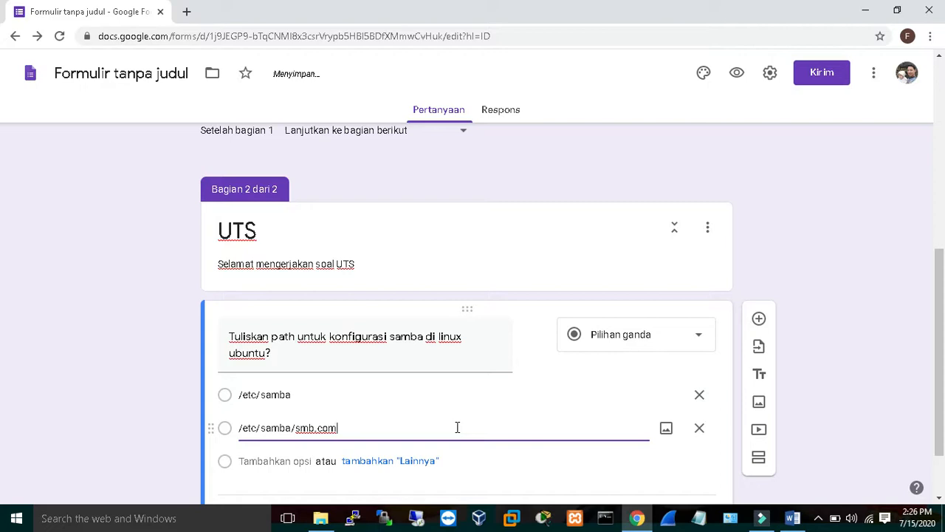
{"action": "key", "text": "BackSpace"}
{"action": "type", "text": "nf"}
Add a third answer option /etc/smb.conf.
{"action": "left_click", "coordinate": [277, 461]}
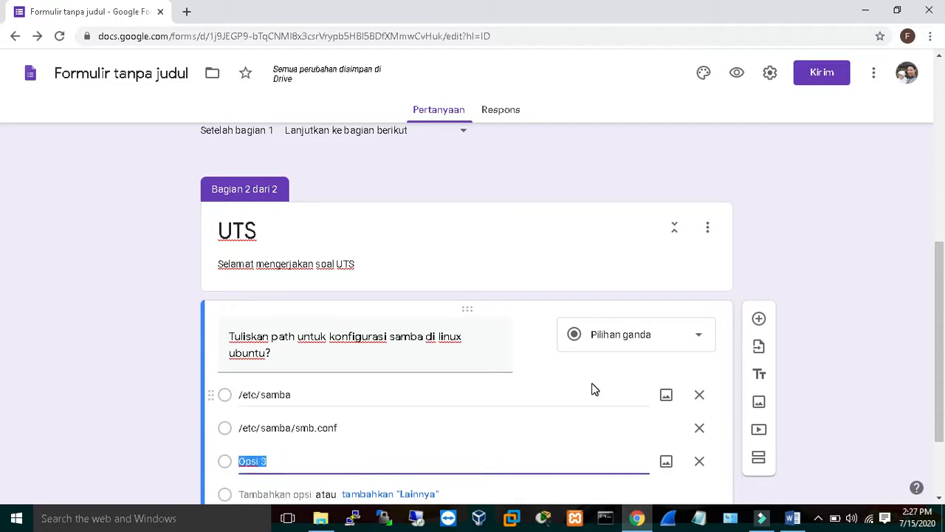
{"action": "type", "text": "/"}
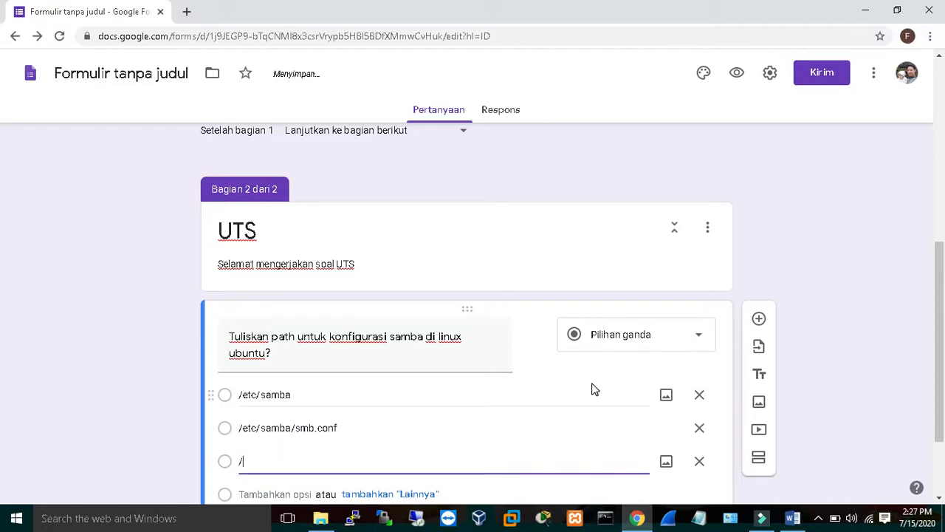
{"action": "type", "text": "etc/"}
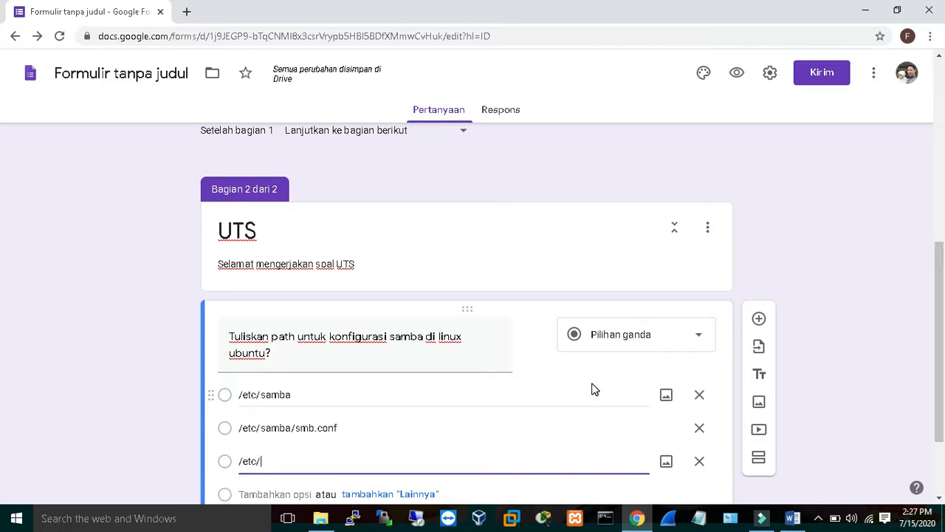
{"action": "type", "text": "smb"}
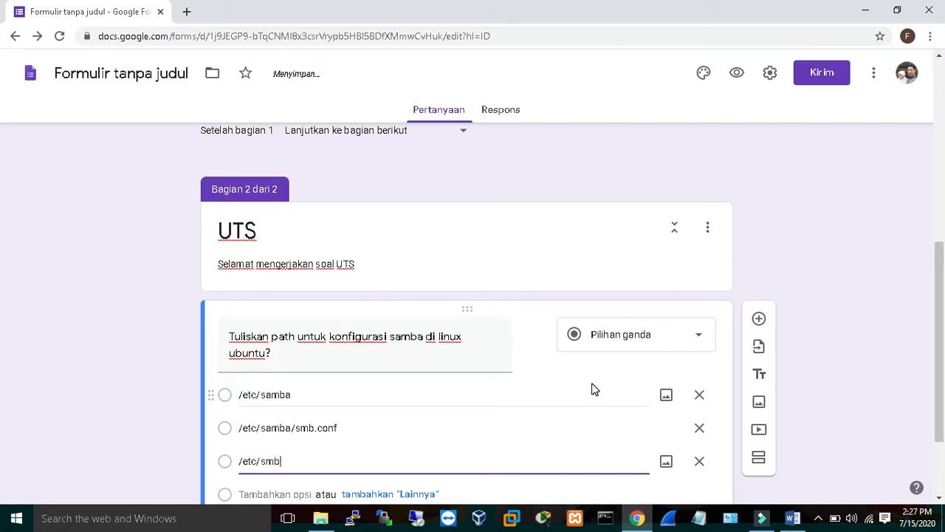
{"action": "type", "text": ".conf"}
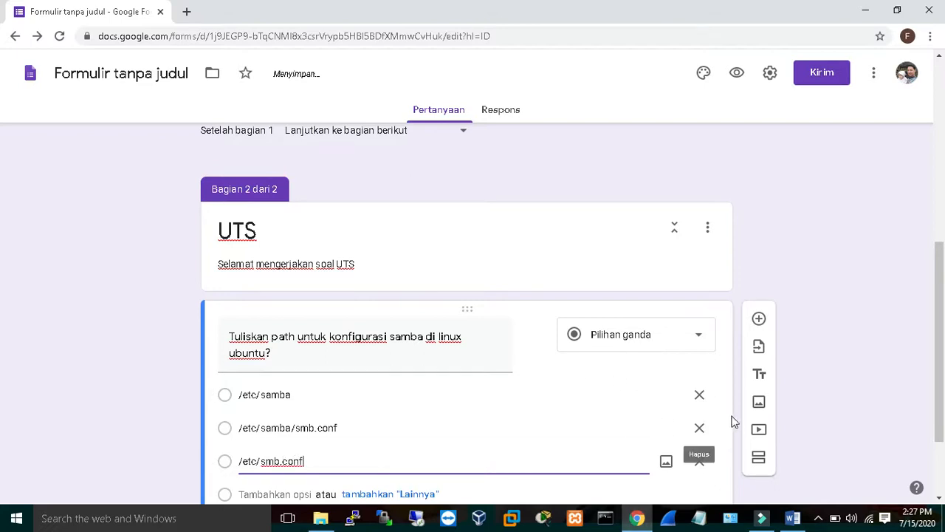
Make the samba path question required.
{"action": "left_click_drag", "start_coordinate": [942, 285], "coordinate": [939, 351]}
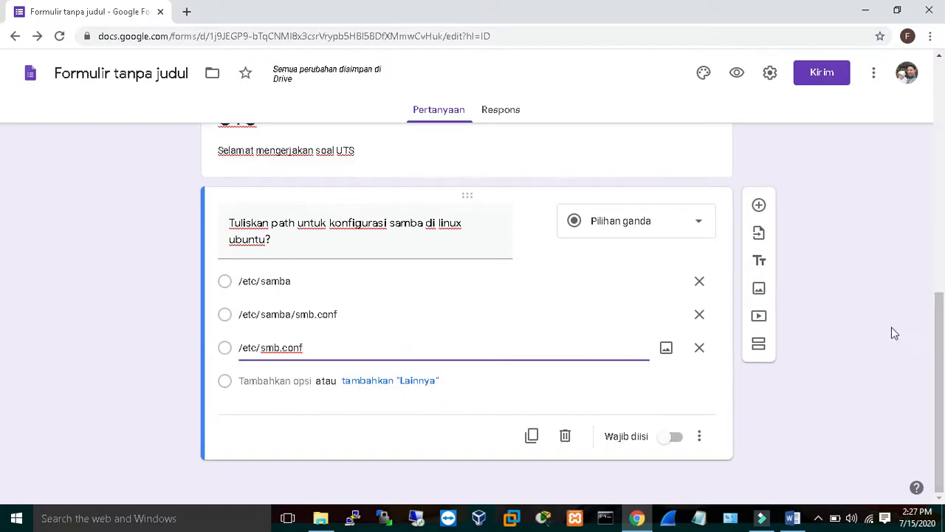
{"action": "left_click", "coordinate": [677, 438]}
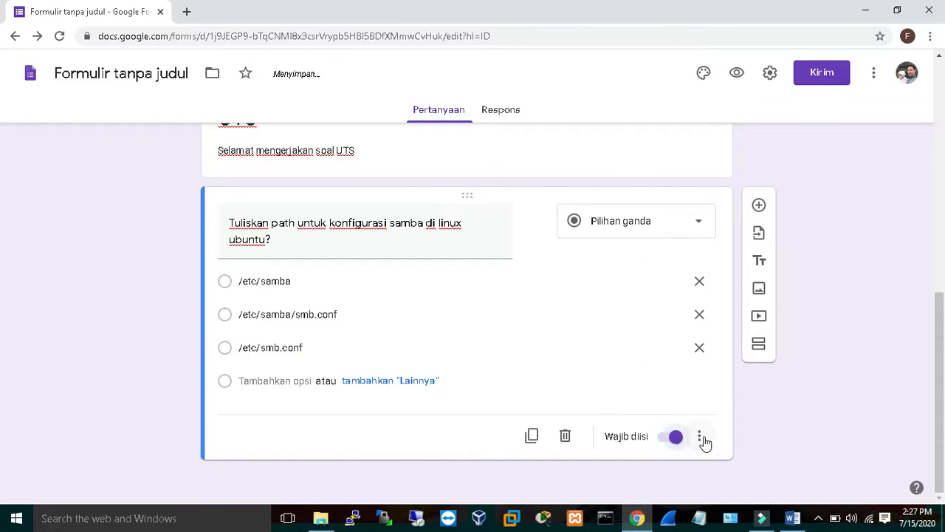
{"action": "left_click", "coordinate": [702, 440]}
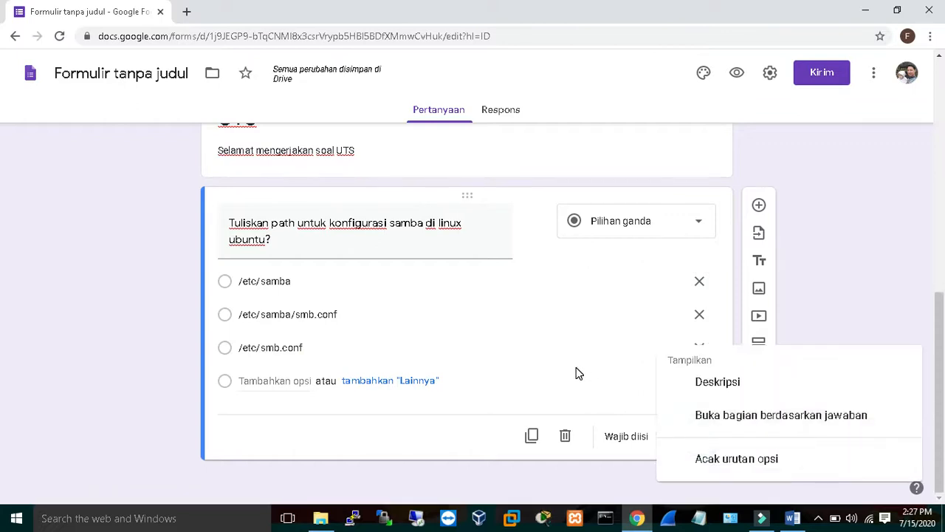
{"action": "left_click", "coordinate": [566, 403]}
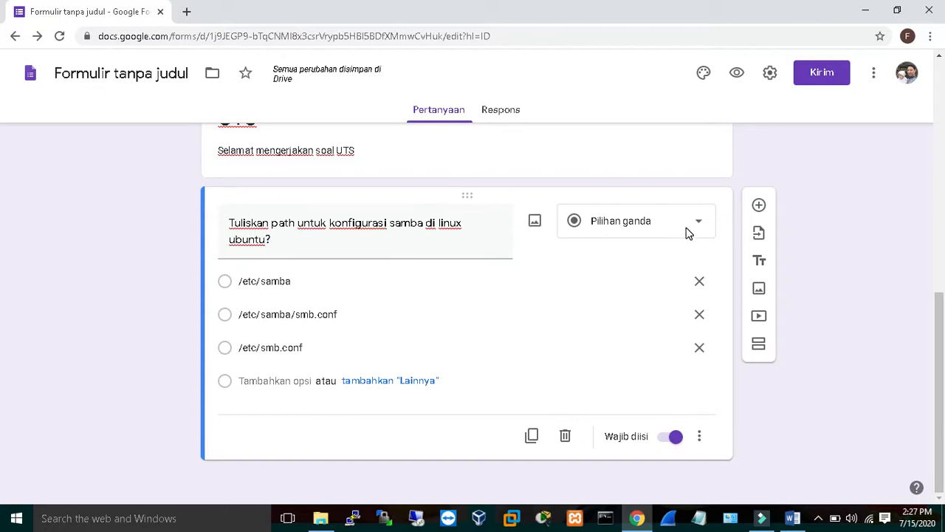
{"action": "mouse_move", "coordinate": [941, 363]}
{"action": "left_mouse_down"}
{"action": "mouse_move", "coordinate": [940, 301]}
{"action": "mouse_move", "coordinate": [941, 355]}
{"action": "left_mouse_up"}
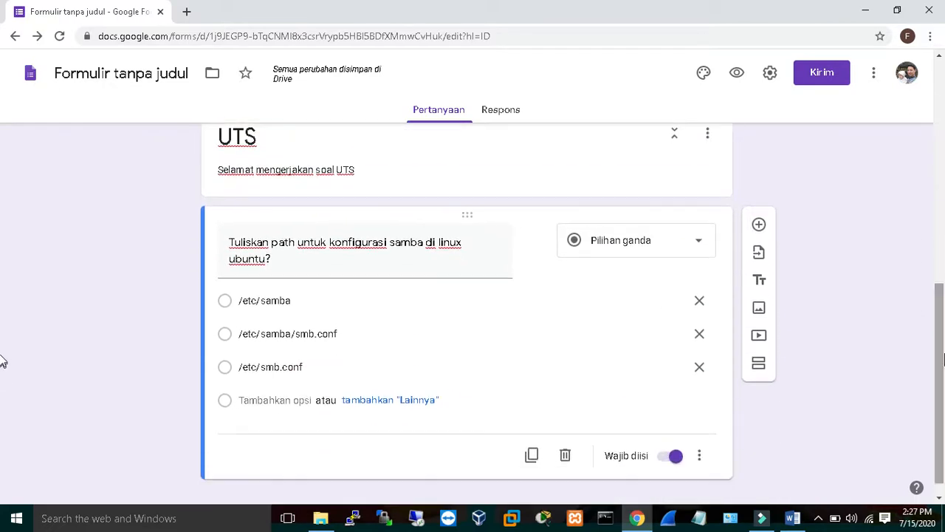
Open the form settings and allow respondents to edit after submitting.
{"action": "left_click", "coordinate": [769, 75]}
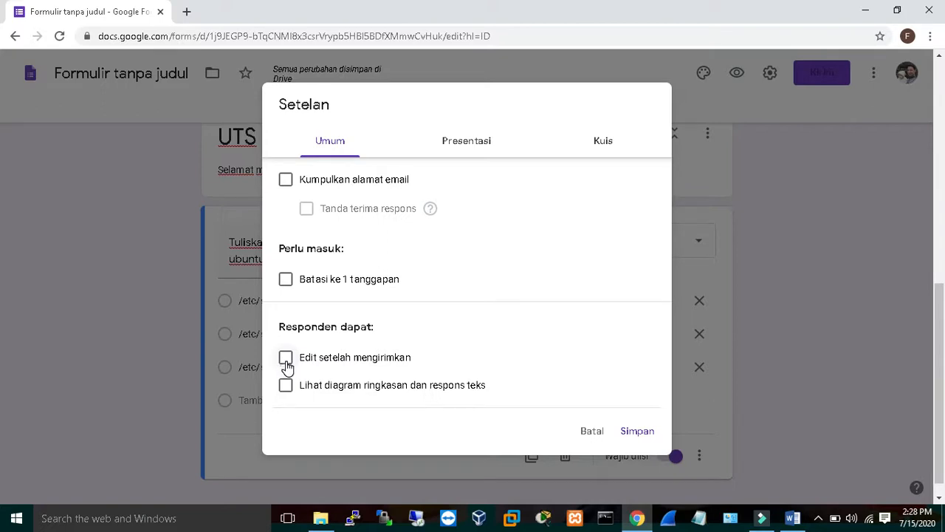
{"action": "left_click", "coordinate": [286, 360]}
In presentation settings, shuffle the question order and turn off the link to submit another response.
{"action": "left_click", "coordinate": [462, 153]}
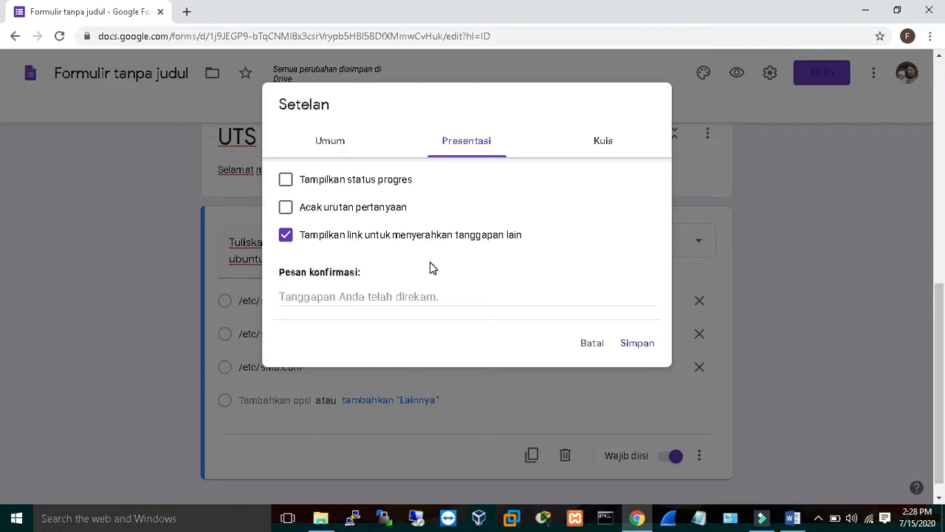
{"action": "left_click", "coordinate": [287, 213]}
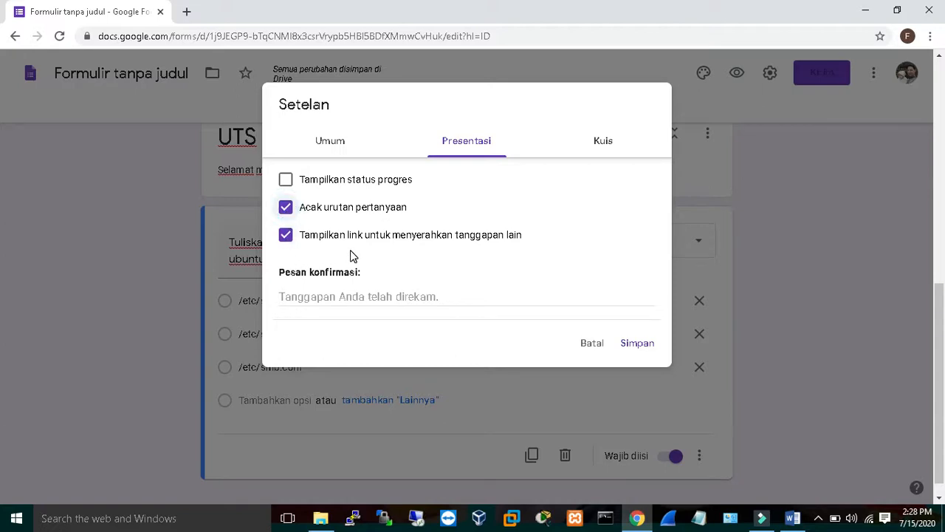
{"action": "left_click", "coordinate": [287, 237]}
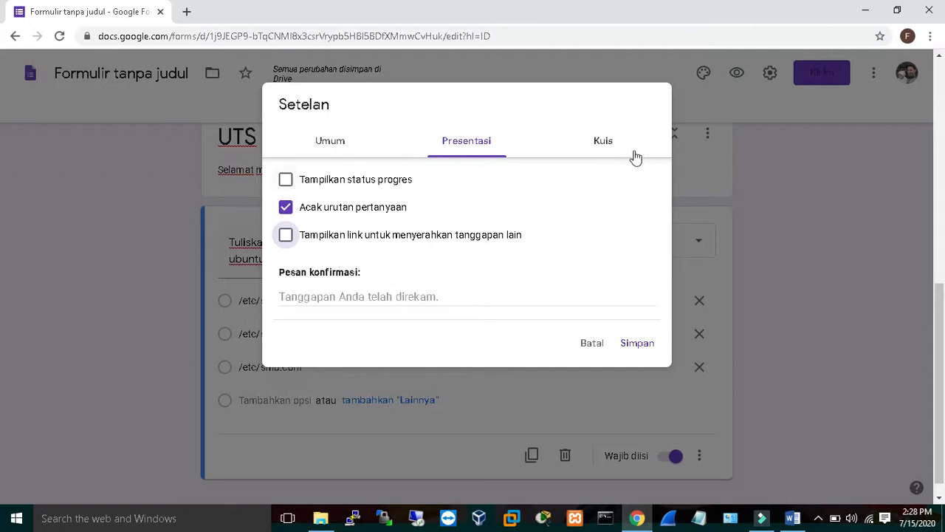
Turn the form into a quiz in the quiz settings.
{"action": "left_click", "coordinate": [606, 143]}
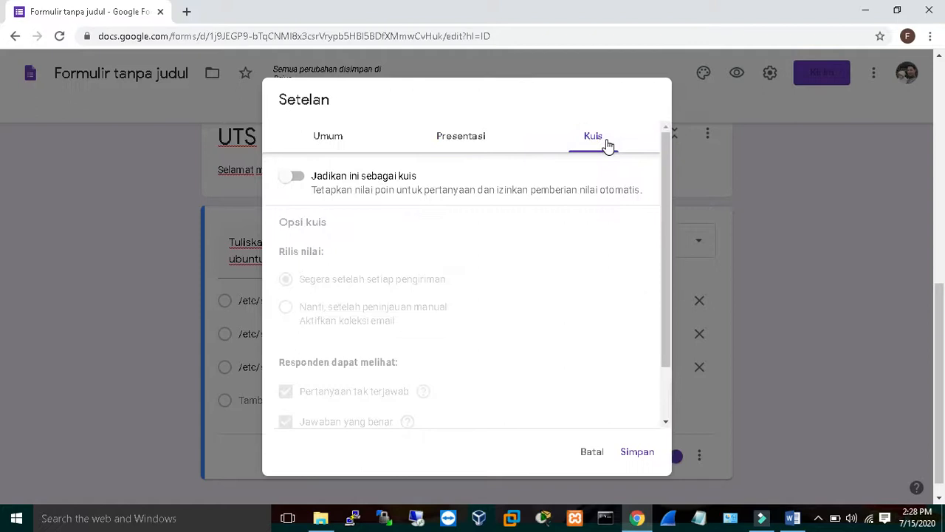
{"action": "left_click", "coordinate": [299, 180]}
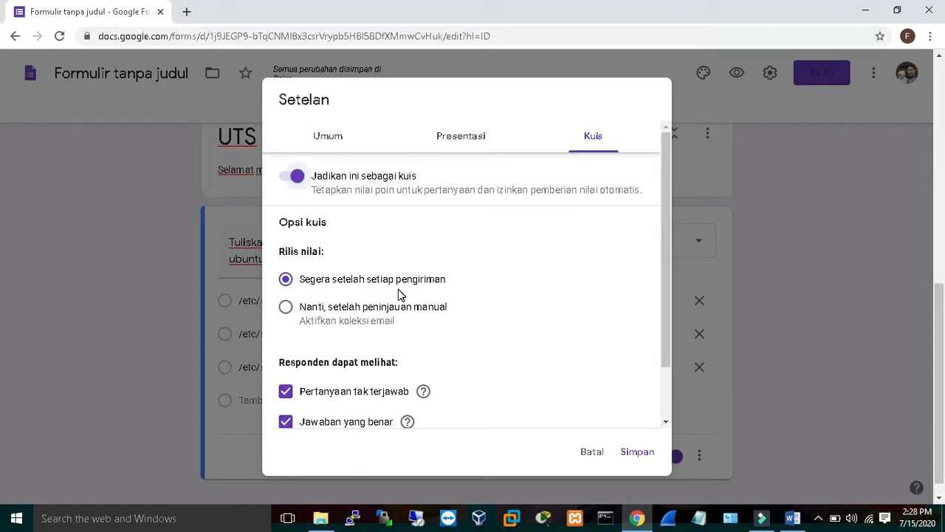
{"action": "left_click_drag", "start_coordinate": [664, 280], "coordinate": [667, 323]}
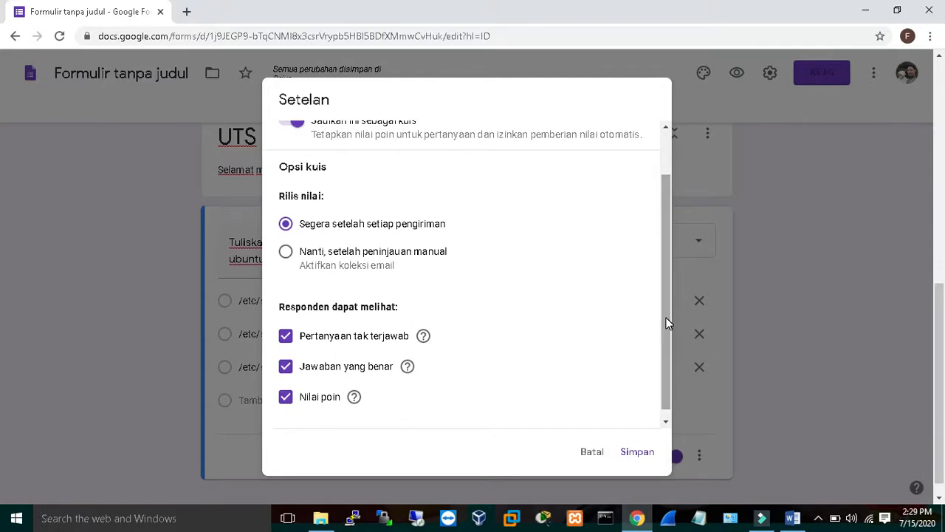
In the quiz options, stop respondents from seeing the correct answers and save the settings.
{"action": "left_click_drag", "start_coordinate": [667, 323], "coordinate": [667, 344]}
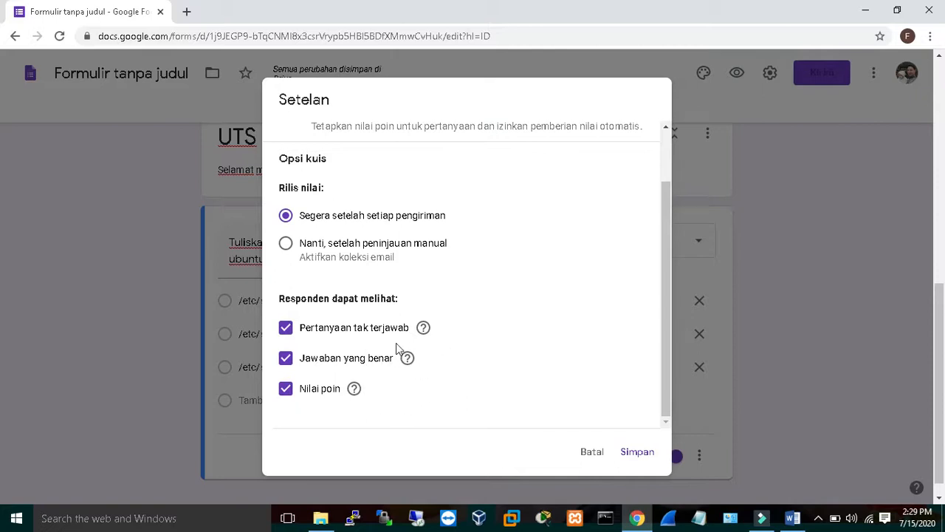
{"action": "mouse_move", "coordinate": [355, 396]}
{"action": "left_click", "coordinate": [286, 360]}
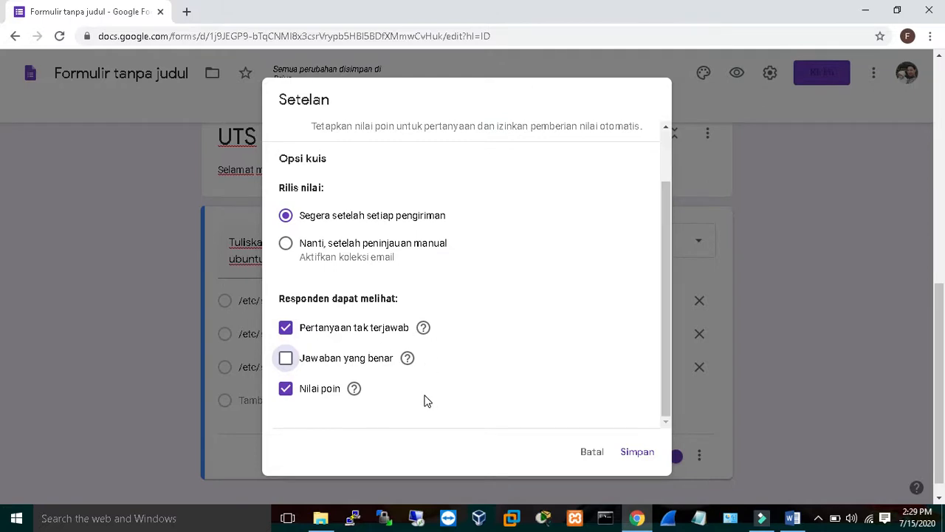
{"action": "left_click", "coordinate": [638, 453]}
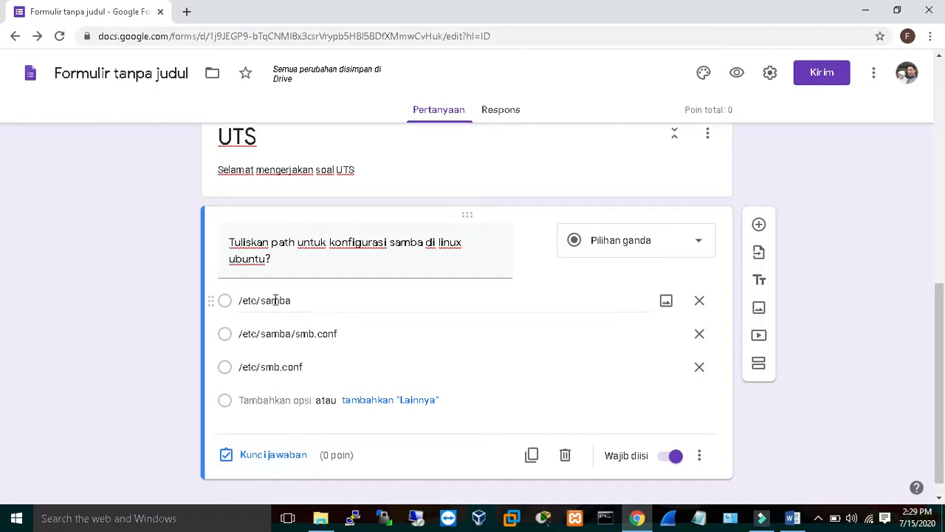
Set the samba question's answer key to /etc/samba/smb.conf, worth 50 points.
{"action": "left_click", "coordinate": [266, 455]}
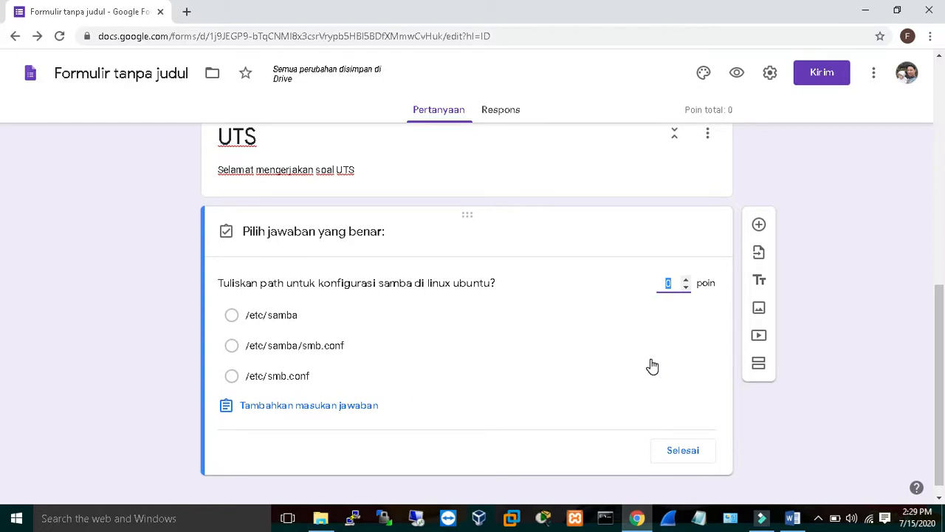
{"action": "type", "text": "50"}
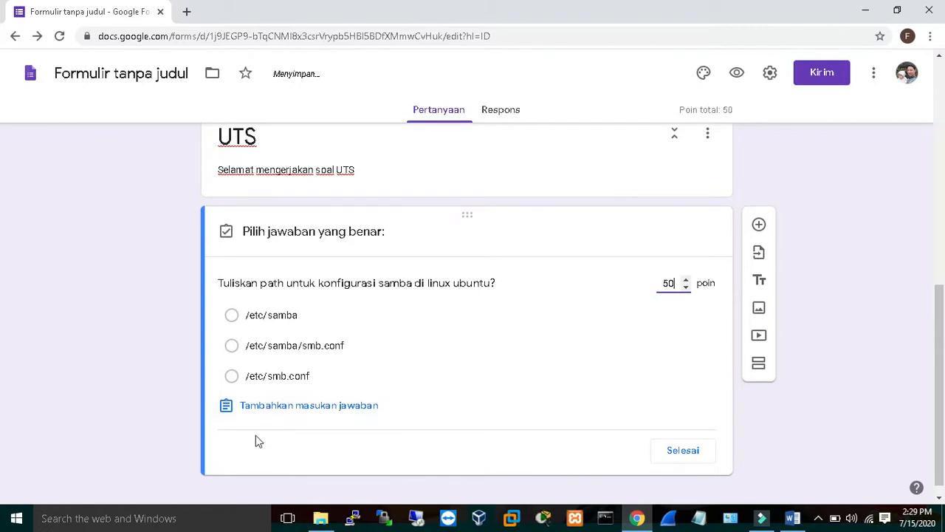
{"action": "left_click", "coordinate": [232, 346]}
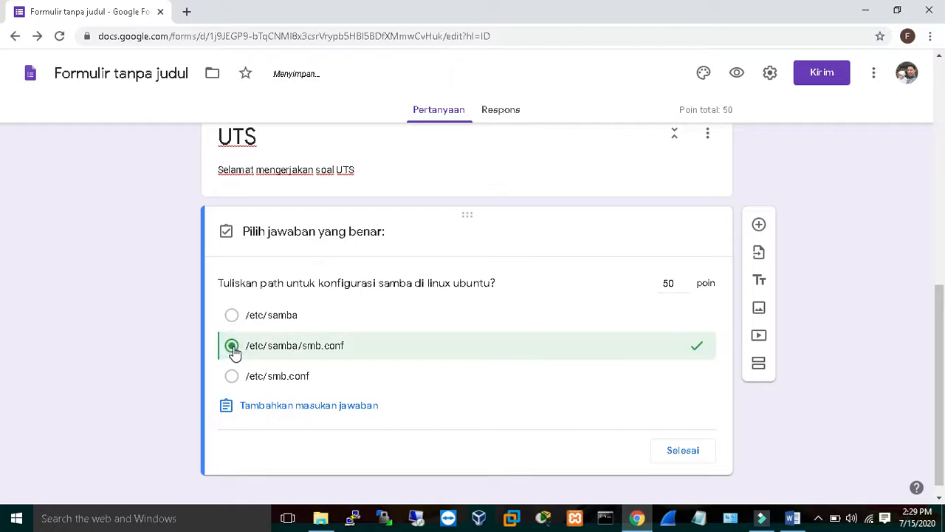
{"action": "left_click", "coordinate": [668, 452]}
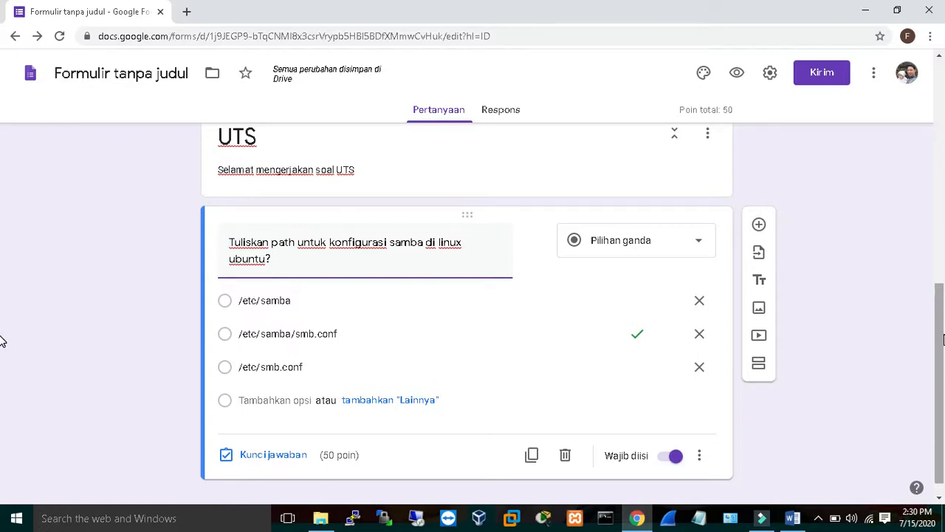
Add a new question and copy the routing static question text from the Word exam document.
{"action": "left_click", "coordinate": [760, 225]}
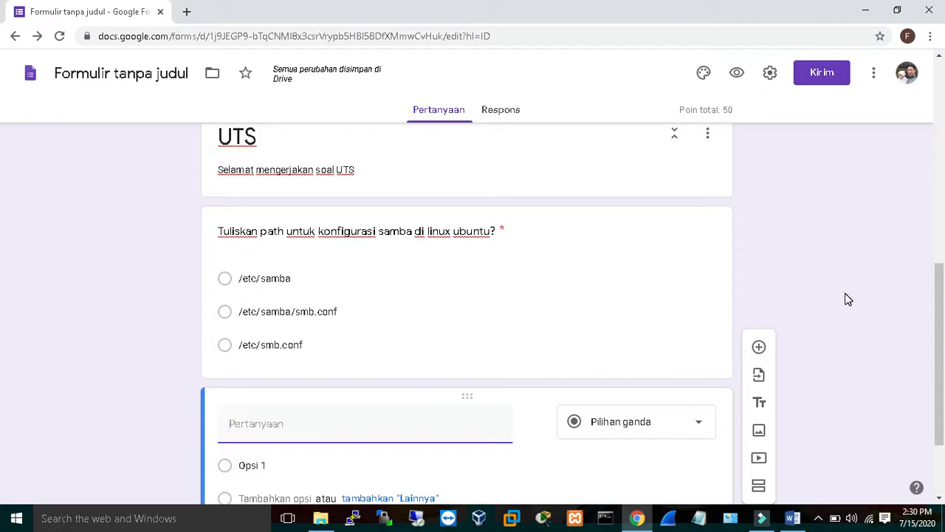
{"action": "left_click", "coordinate": [797, 519]}
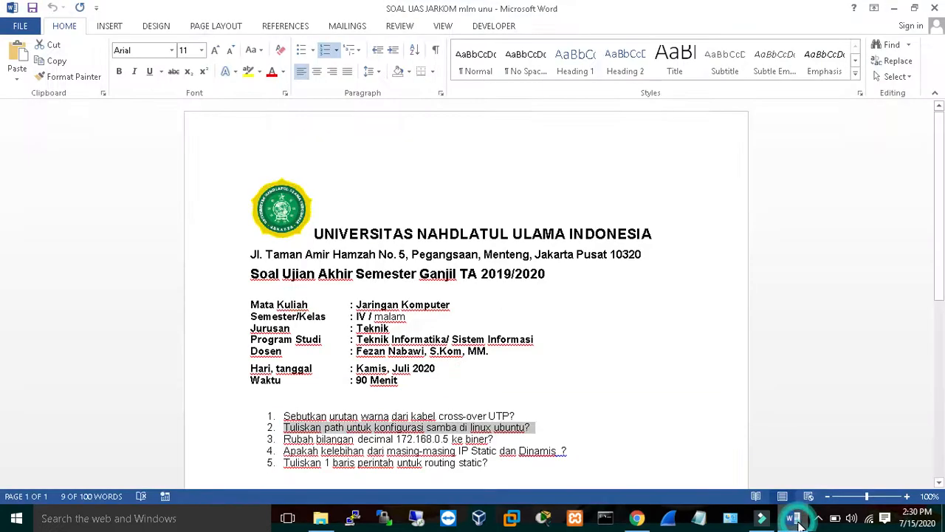
{"action": "scroll", "coordinate": [2, 201], "scroll_direction": "down", "scroll_amount": 3}
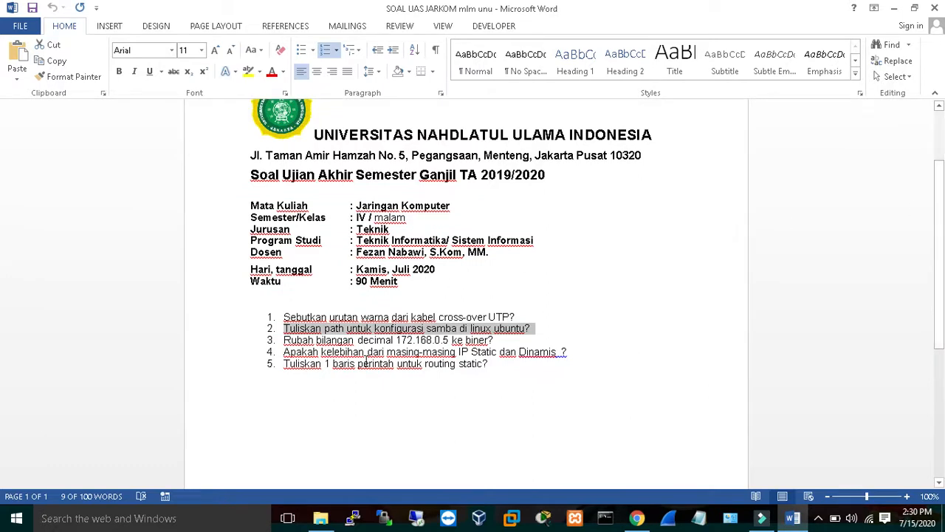
{"action": "left_click_drag", "start_coordinate": [283, 365], "coordinate": [486, 364]}
{"action": "right_click", "coordinate": [479, 364]}
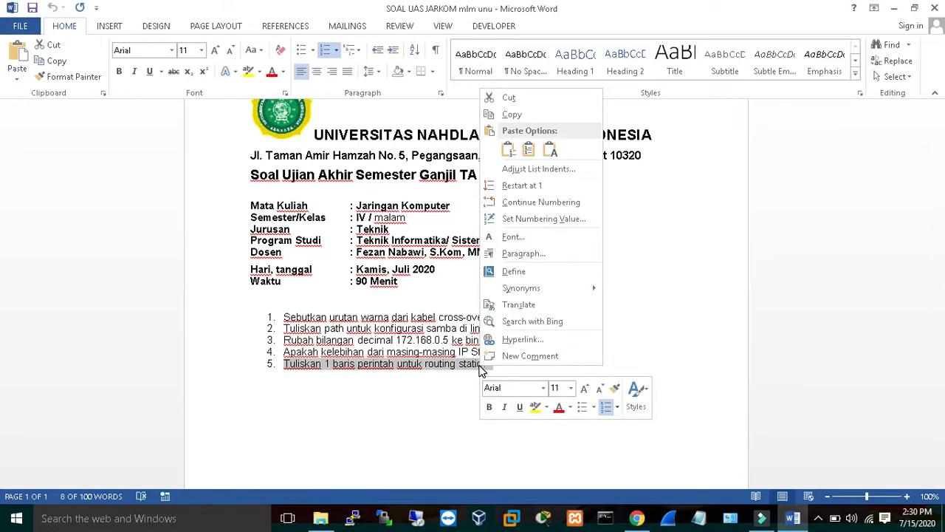
{"action": "left_click", "coordinate": [512, 115]}
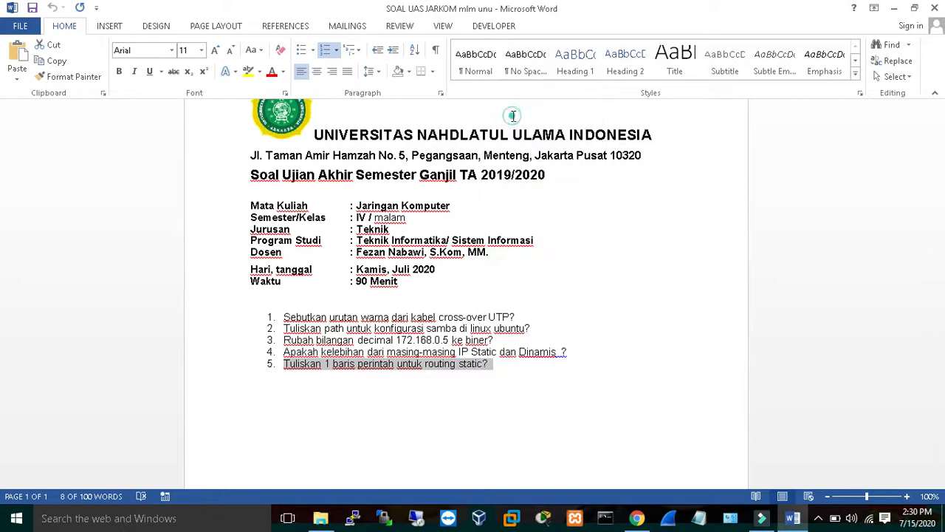
Paste the text as the new question's title and remove the leading "5." numbering.
{"action": "left_click", "coordinate": [894, 9]}
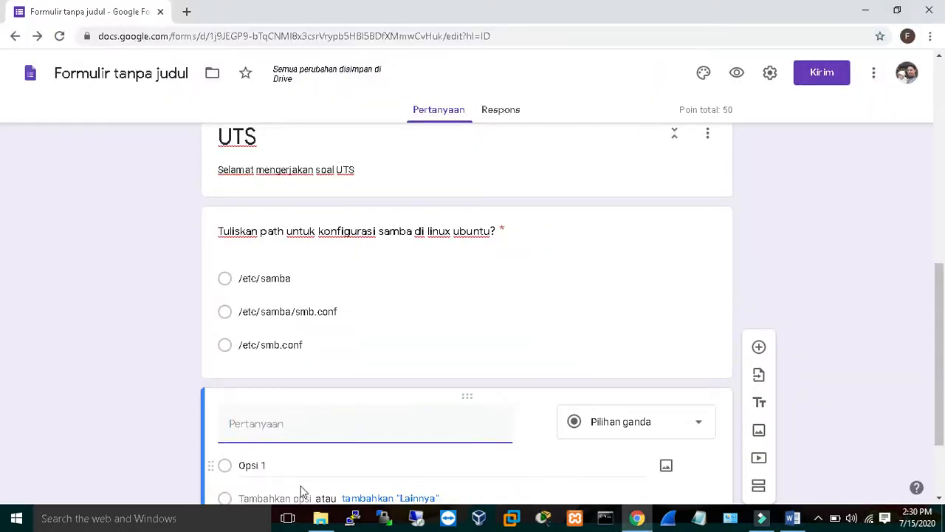
{"action": "key", "text": "ctrl+v"}
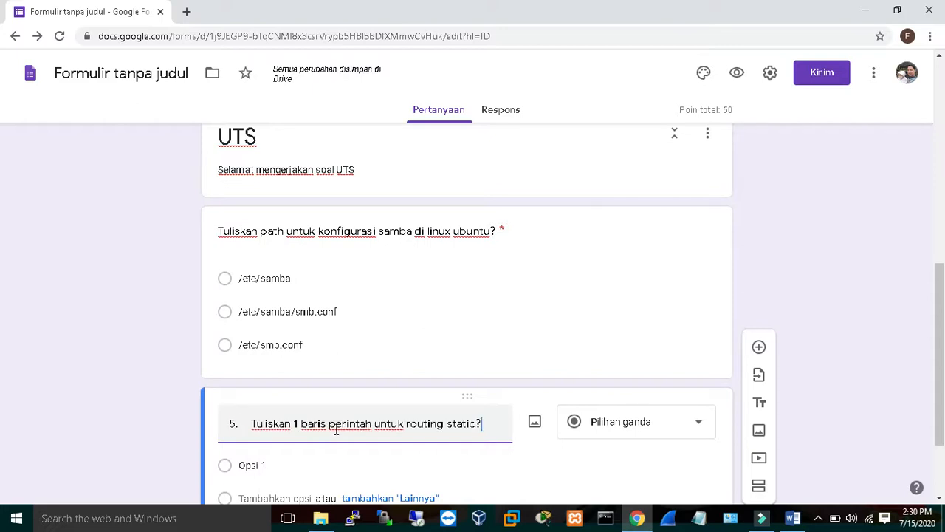
{"action": "key", "text": "Left"}
{"action": "key", "text": "Left"}
{"action": "key", "text": "Left"}
{"action": "key", "text": "Left"}
{"action": "key", "text": "Left"}
{"action": "key", "text": "Left"}
{"action": "key", "text": "Left"}
{"action": "key", "text": "Left"}
{"action": "key", "text": "Left"}
{"action": "key", "text": "Left"}
{"action": "key", "text": "Left"}
{"action": "key", "text": "Left"}
{"action": "key", "text": "Left"}
{"action": "key", "text": "Left"}
{"action": "key", "text": "Left"}
{"action": "key", "text": "Left"}
{"action": "key", "text": "Left"}
{"action": "key", "text": "Left"}
{"action": "key", "text": "Left"}
{"action": "key", "text": "Left"}
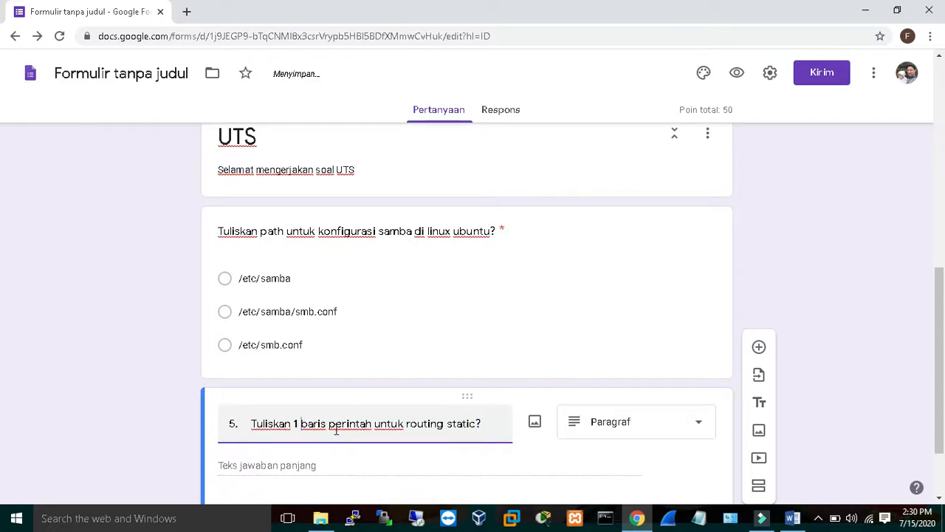
{"action": "key", "text": "Left"}
{"action": "key", "text": "Left"}
{"action": "key", "text": "Left"}
{"action": "key", "text": "Left"}
{"action": "key", "text": "Left"}
{"action": "key", "text": "Left"}
{"action": "key", "text": "Left"}
{"action": "key", "text": "Left"}
{"action": "key", "text": "BackSpace"}
{"action": "key", "text": "BackSpace"}
{"action": "key", "text": "BackSpace"}
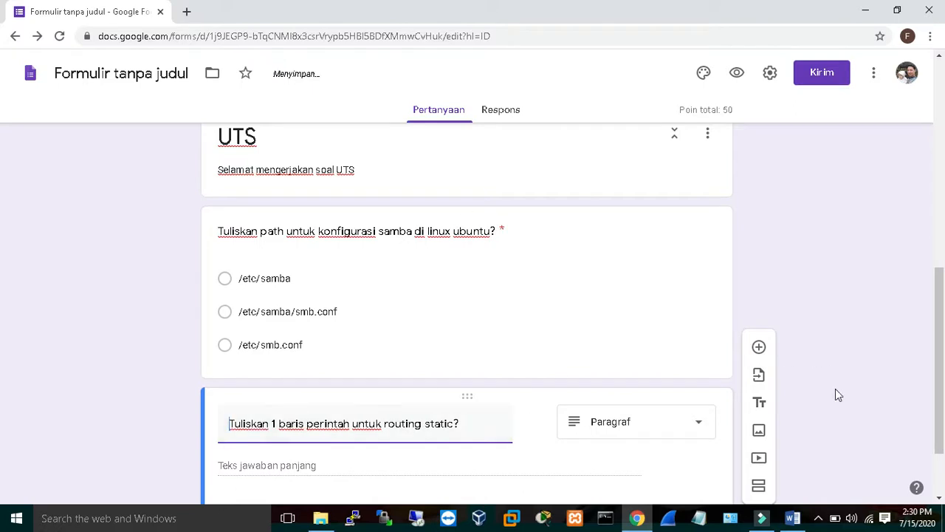
Change the routing question's type to Pilihan ganda.
{"action": "left_click_drag", "start_coordinate": [942, 342], "coordinate": [943, 397]}
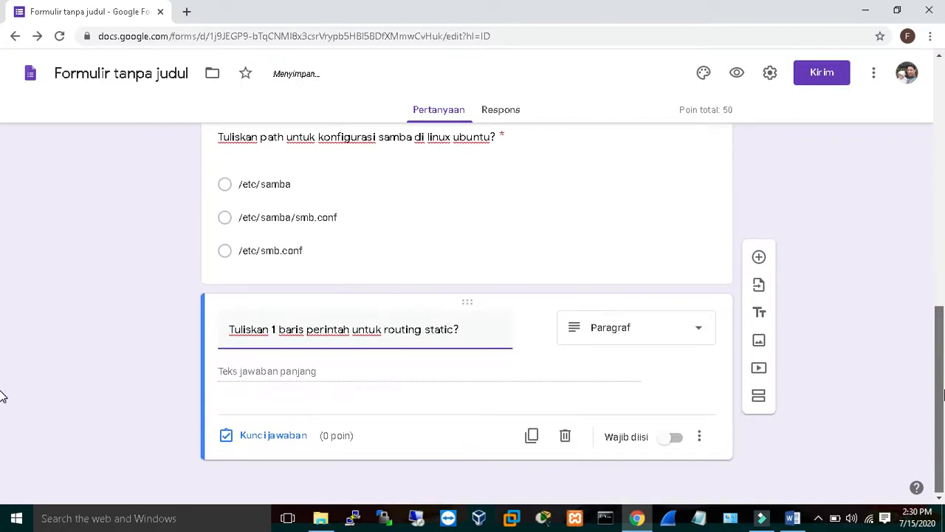
{"action": "left_click", "coordinate": [426, 373]}
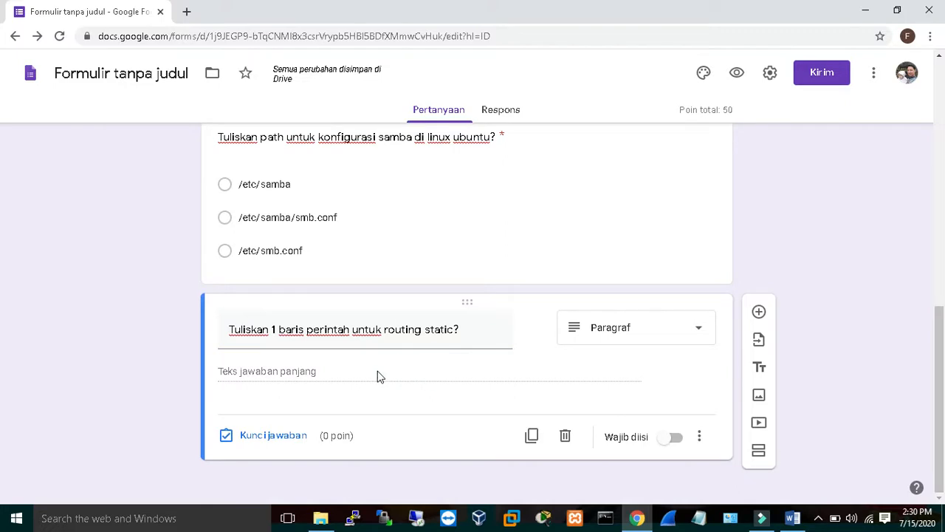
{"action": "left_click", "coordinate": [693, 330]}
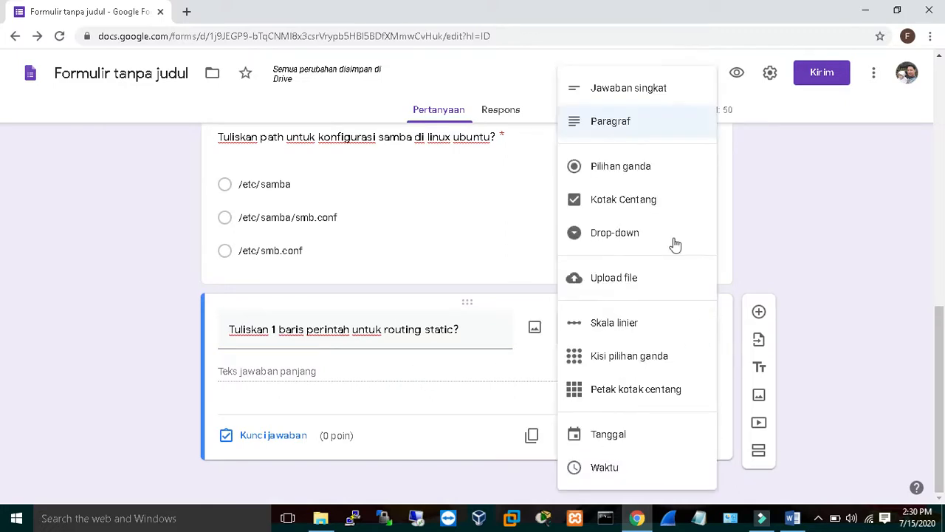
{"action": "left_click", "coordinate": [662, 167]}
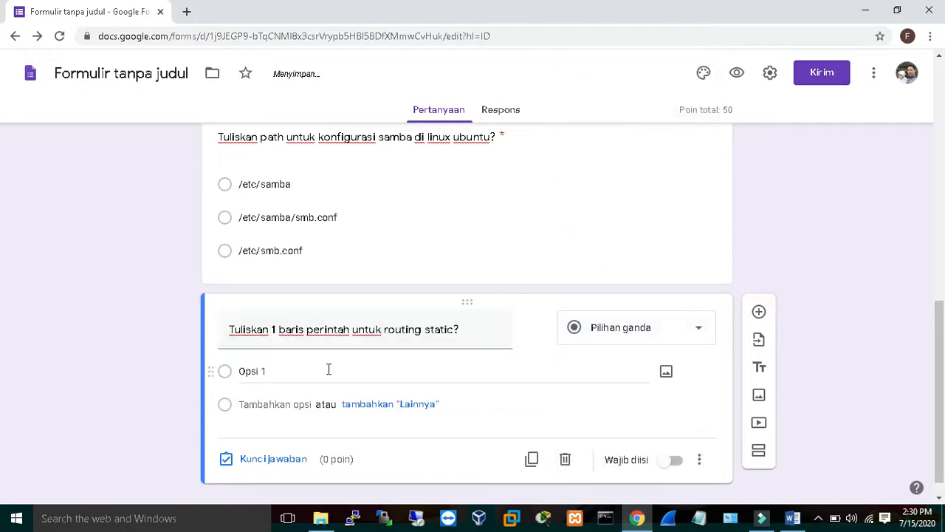
Enter the first option as "ip route ip address".
{"action": "left_click", "coordinate": [296, 371]}
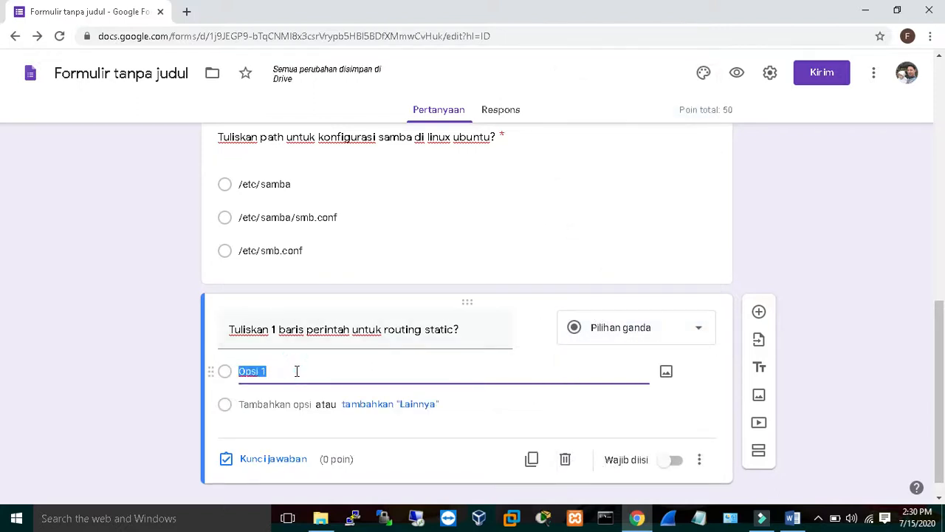
{"action": "type", "text": "ip route"}
{"action": "type", "text": "ip address"}
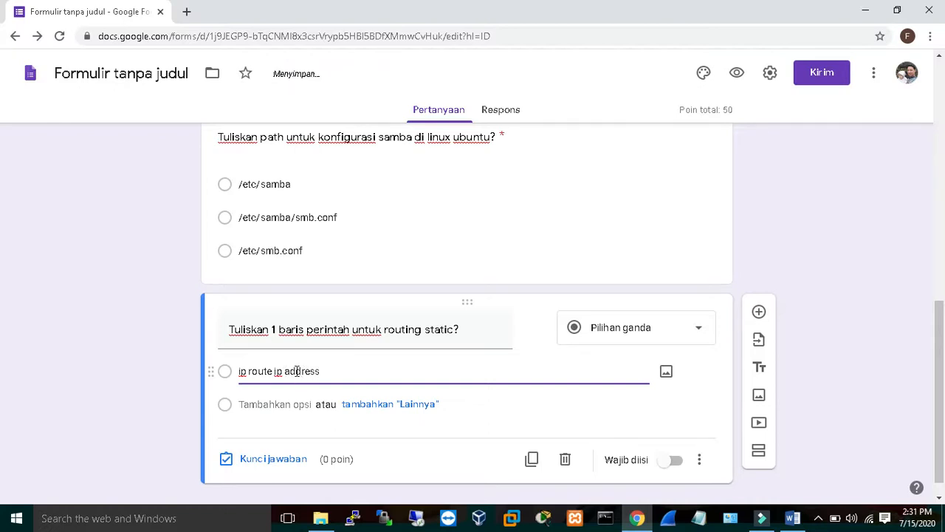
Add a second option "ip route destination netmask gateway".
{"action": "left_click", "coordinate": [279, 406]}
{"action": "type", "text": "ip route "}
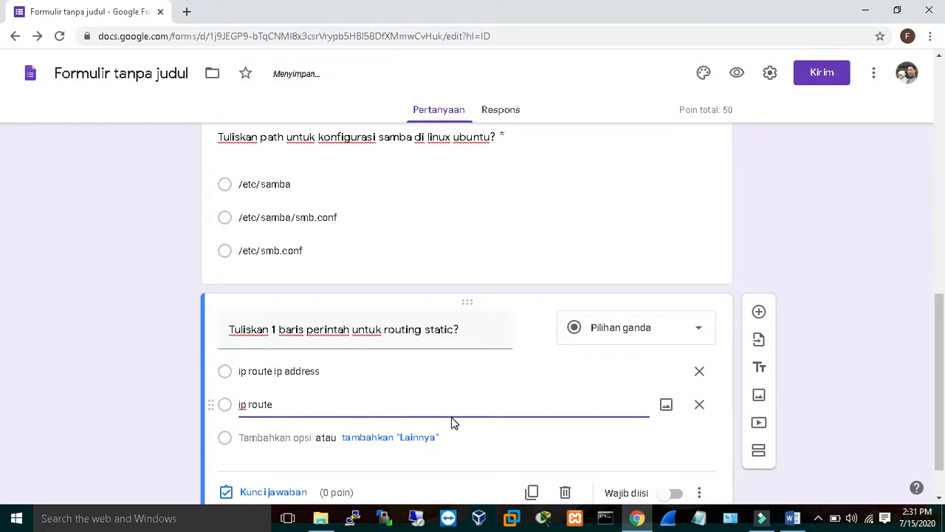
{"action": "type", "text": "des"}
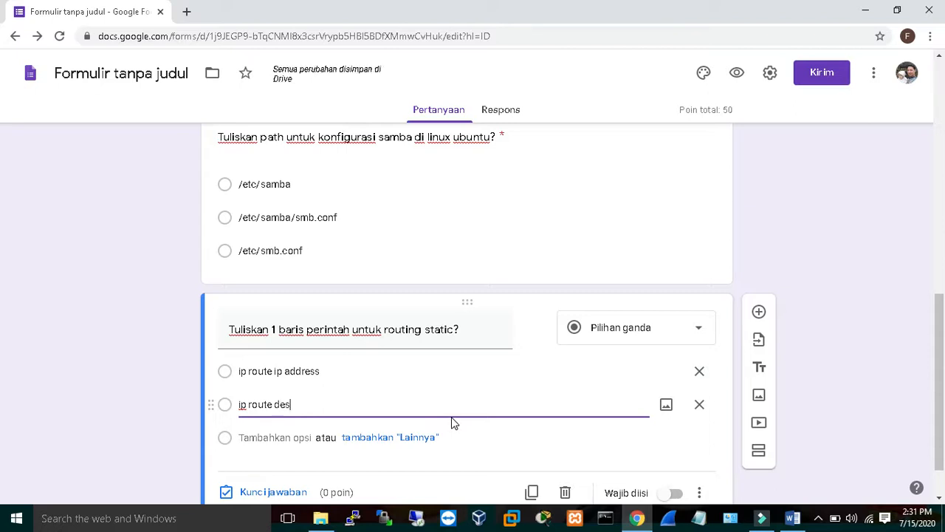
{"action": "type", "text": "tination netmask "}
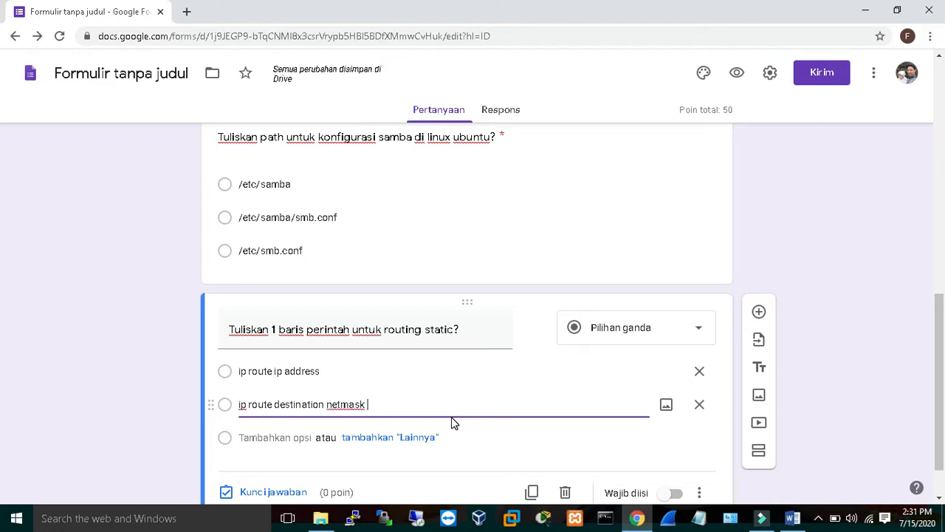
{"action": "type", "text": "gateway"}
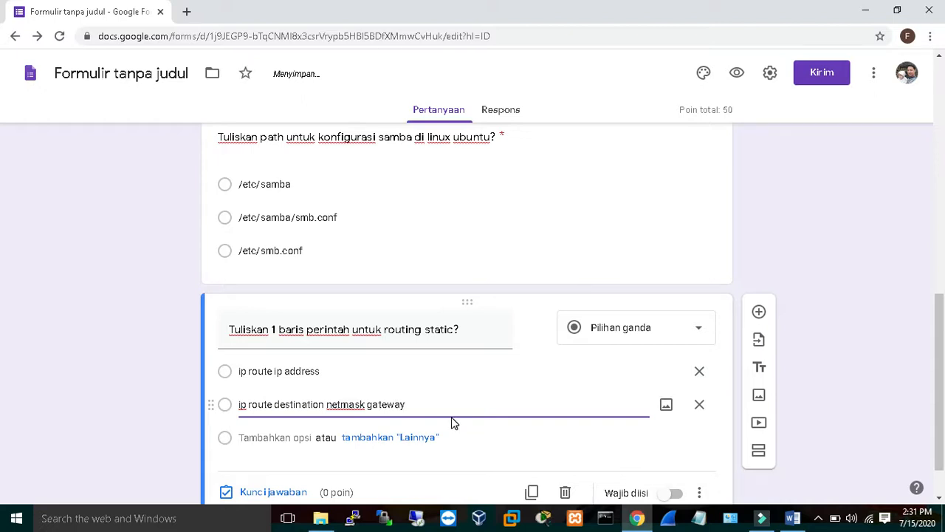
Add a third option "route ip gateway".
{"action": "left_click", "coordinate": [294, 436]}
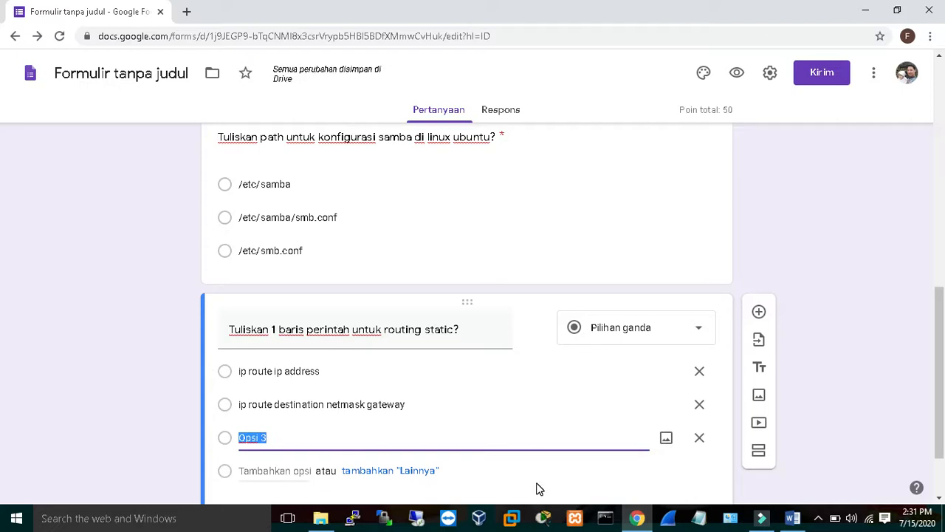
{"action": "type", "text": "route ip"}
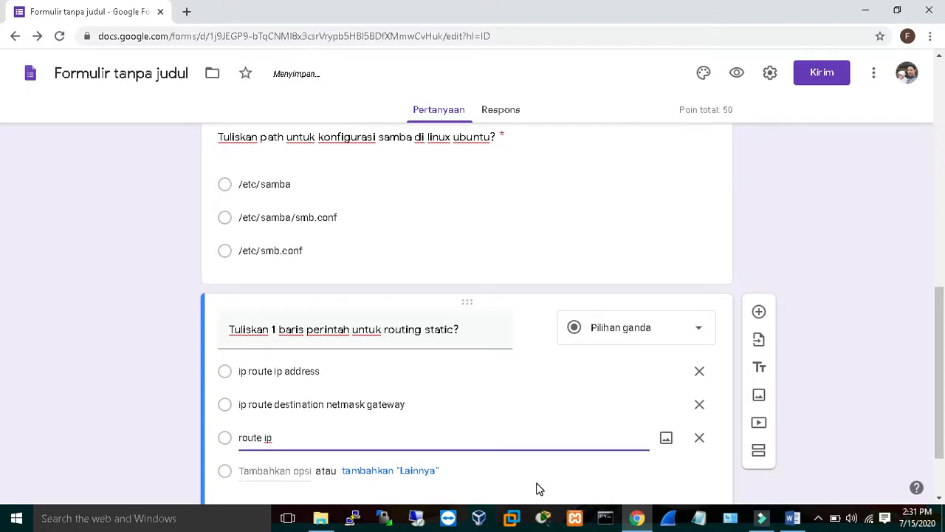
{"action": "type", "text": " gate"}
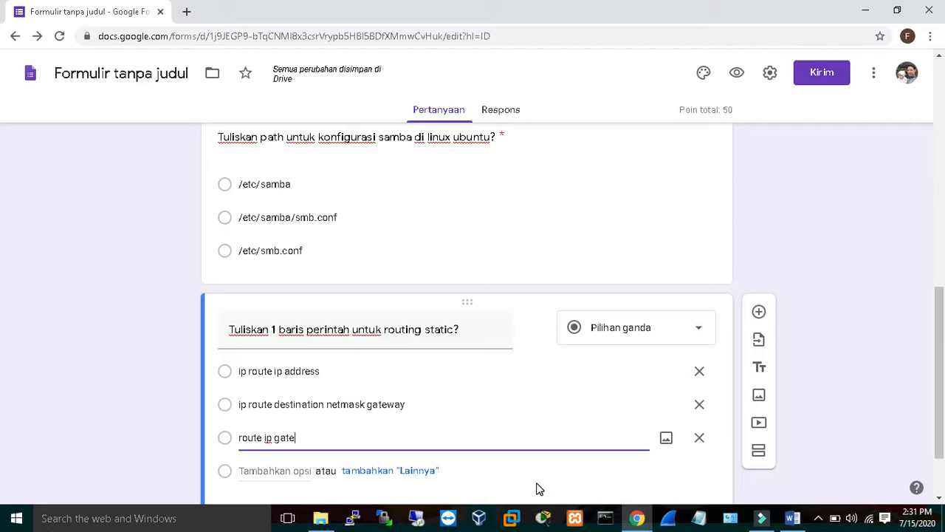
{"action": "type", "text": "way"}
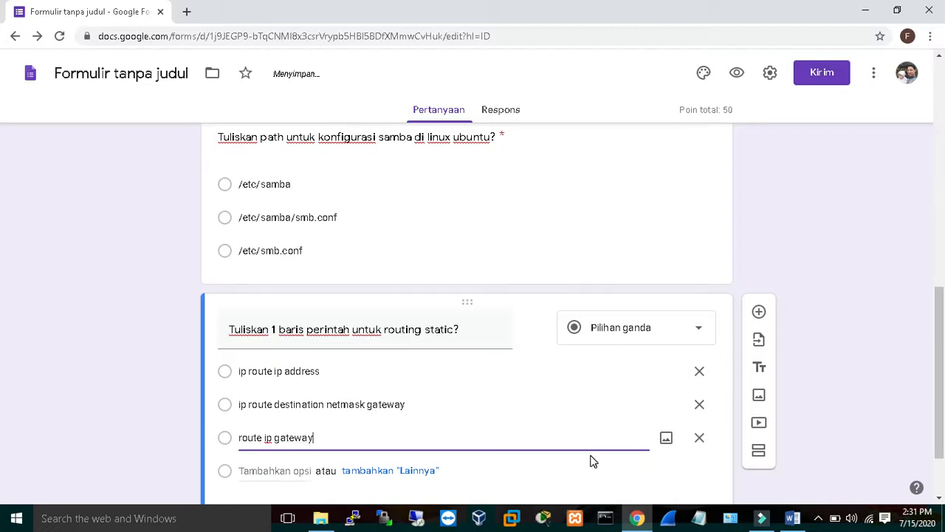
Make the routing static question required.
{"action": "left_click_drag", "start_coordinate": [942, 301], "coordinate": [944, 314]}
{"action": "left_click_drag", "start_coordinate": [4, 319], "coordinate": [3, 342]}
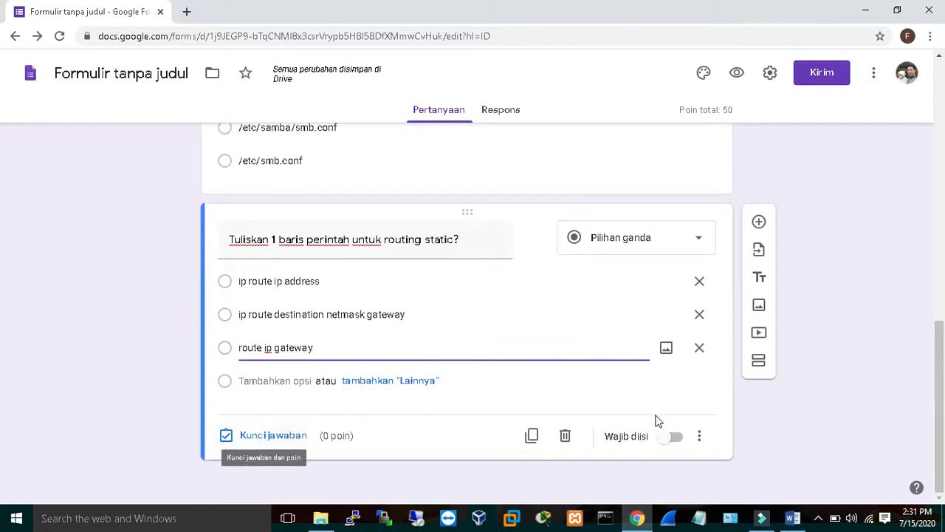
{"action": "left_click", "coordinate": [681, 440]}
Set the routing question's answer key to "ip route destination netmask gateway", worth 50 points.
{"action": "left_click_drag", "start_coordinate": [943, 365], "coordinate": [943, 387]}
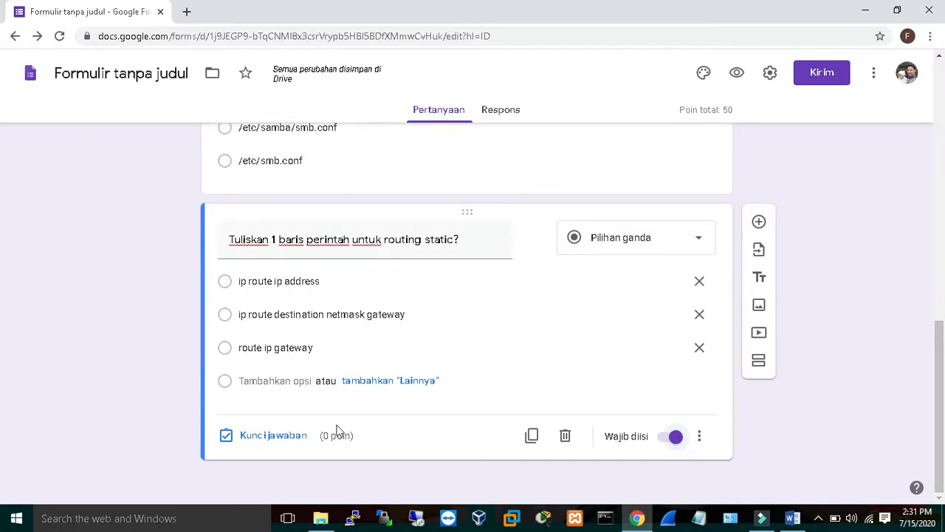
{"action": "left_click", "coordinate": [250, 435]}
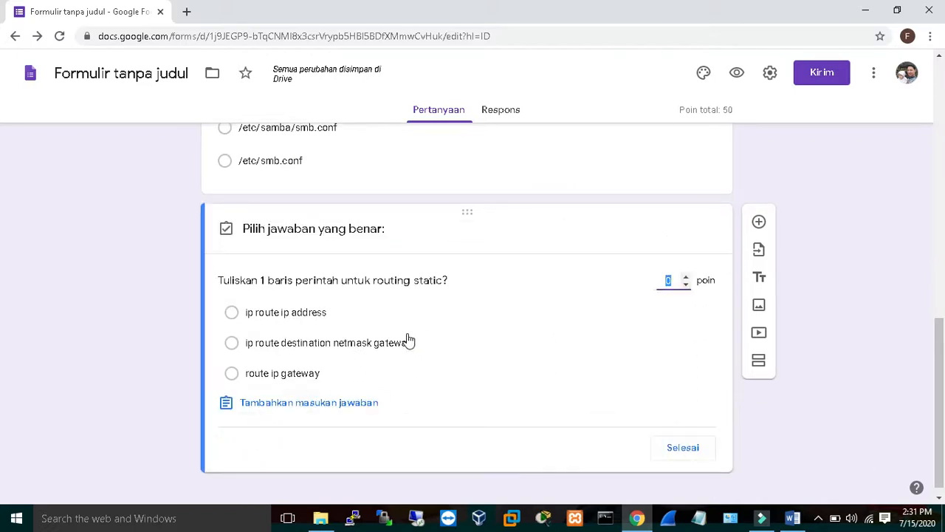
{"action": "left_click", "coordinate": [231, 344]}
{"action": "left_click", "coordinate": [667, 280]}
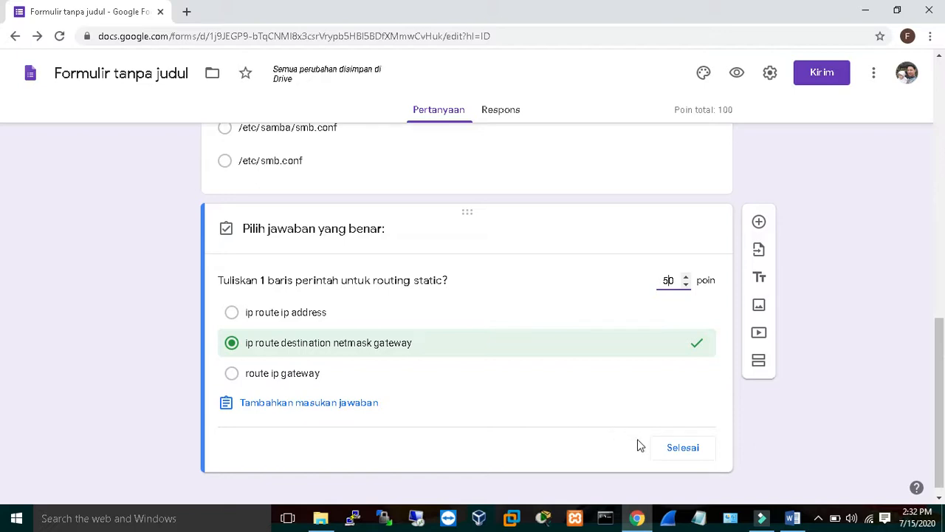
{"action": "left_click", "coordinate": [675, 452]}
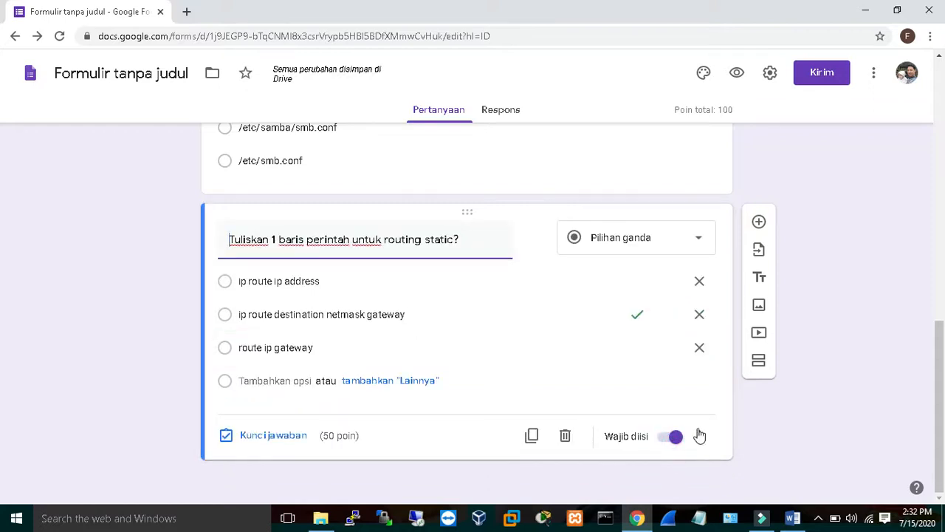
{"action": "left_click_drag", "start_coordinate": [943, 369], "coordinate": [943, 322]}
{"action": "left_click", "coordinate": [524, 231]}
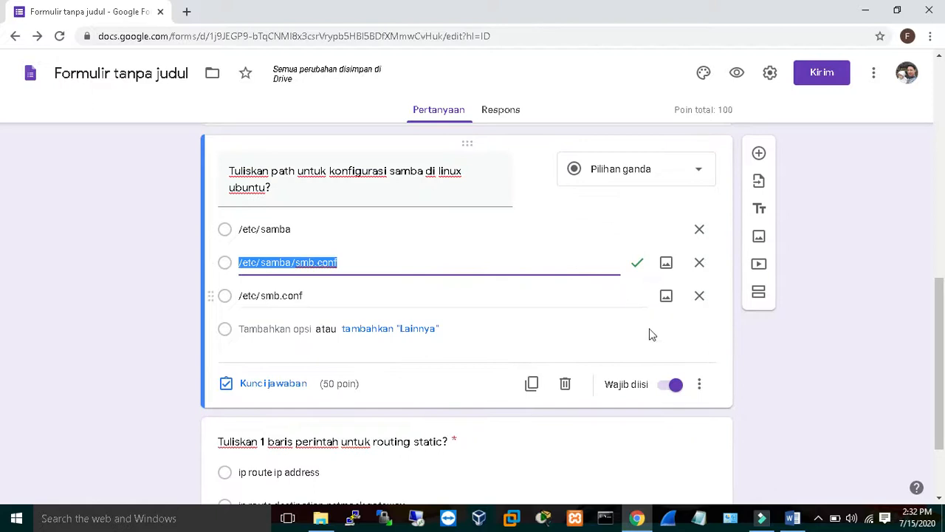
{"action": "left_click_drag", "start_coordinate": [944, 289], "coordinate": [943, 369]}
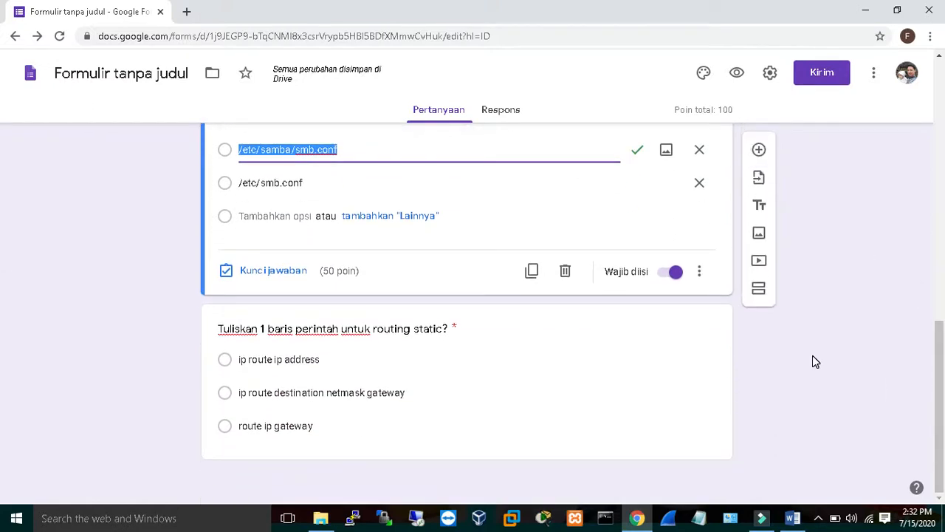
{"action": "left_click", "coordinate": [522, 379]}
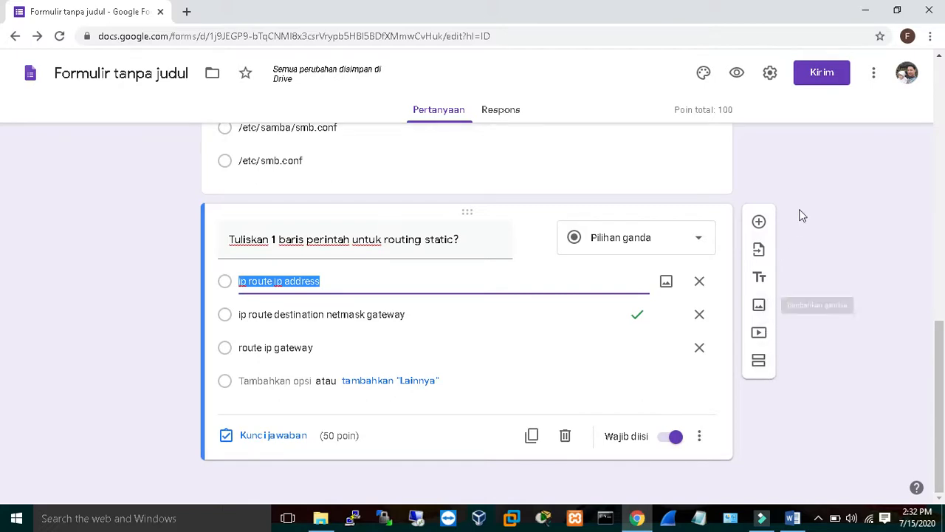
Open the send-form dialog and add the recipient's e-mail address from the suggestions.
{"action": "left_click", "coordinate": [828, 74]}
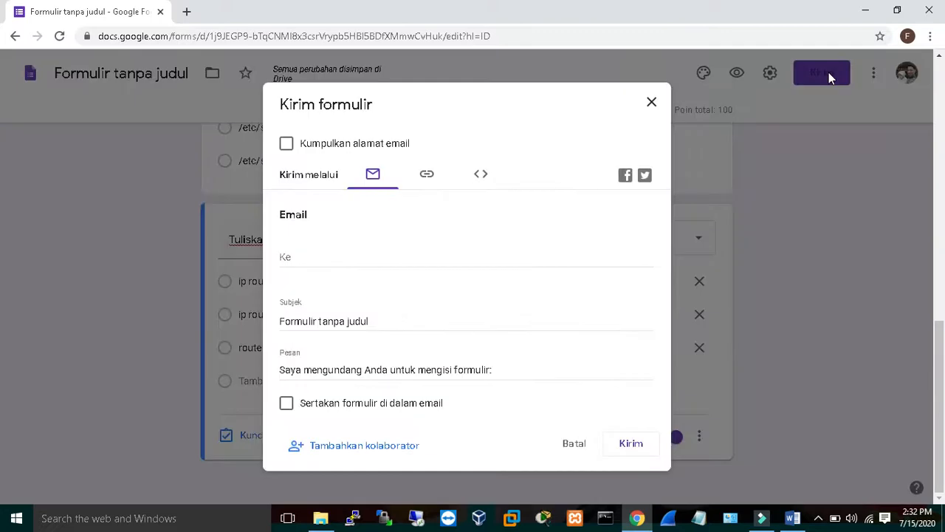
{"action": "left_click", "coordinate": [321, 260]}
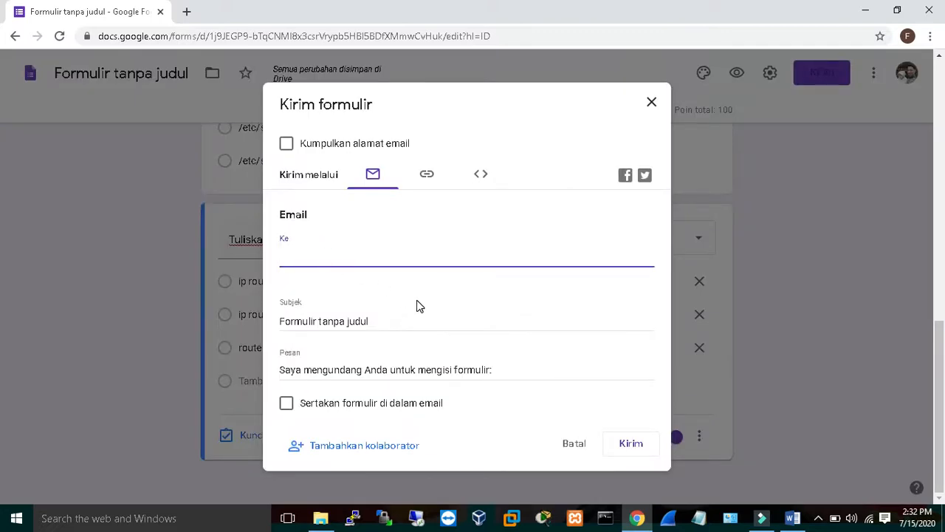
{"action": "type", "text": "vzan"}
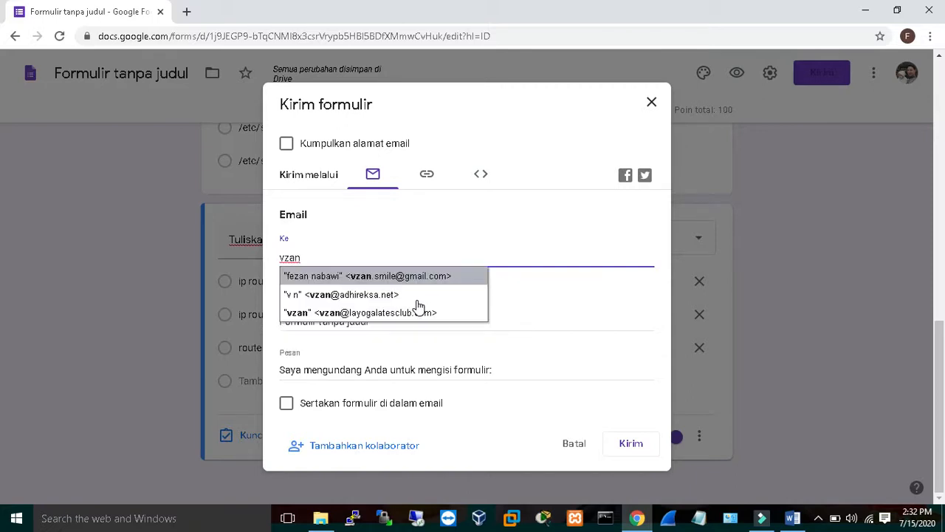
{"action": "left_click", "coordinate": [407, 279]}
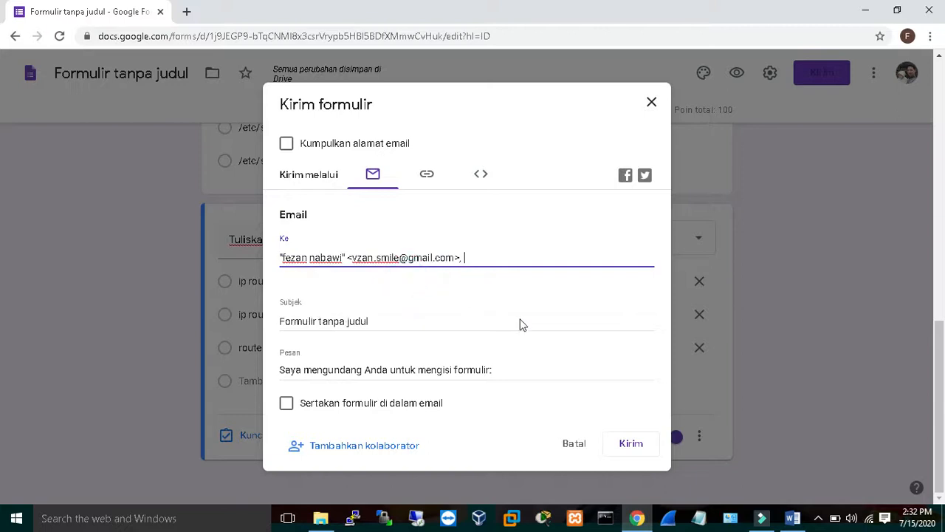
Replace the email subject with "Soal UTS".
{"action": "left_click", "coordinate": [393, 324]}
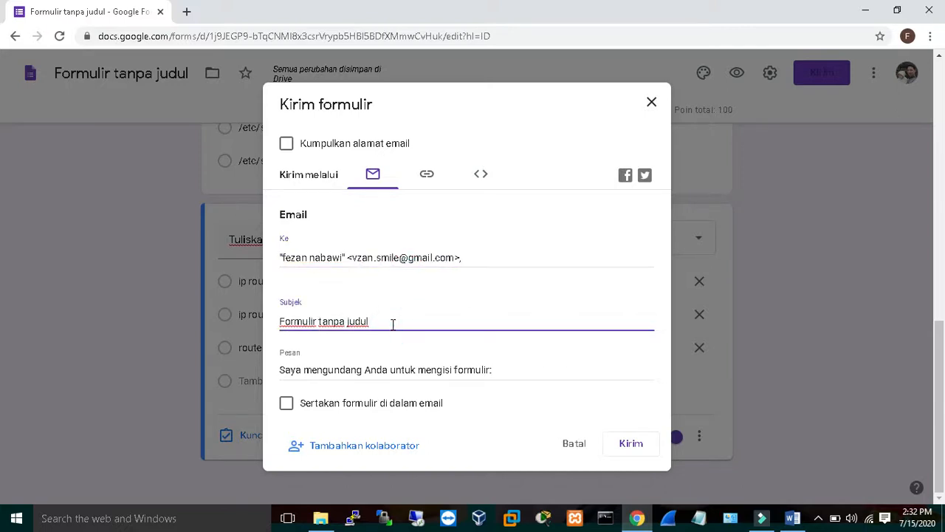
{"action": "key", "text": "BackSpace"}
{"action": "key", "text": "BackSpace"}
{"action": "key", "text": "BackSpace"}
{"action": "key", "text": "BackSpace"}
{"action": "key", "text": "BackSpace"}
{"action": "key", "text": "BackSpace"}
{"action": "key", "text": "BackSpace"}
{"action": "key", "text": "BackSpace"}
{"action": "key", "text": "BackSpace"}
{"action": "key", "text": "BackSpace"}
{"action": "key", "text": "BackSpace"}
{"action": "key", "text": "BackSpace"}
{"action": "key", "text": "BackSpace"}
{"action": "key", "text": "BackSpace"}
{"action": "key", "text": "BackSpace"}
{"action": "key", "text": "BackSpace"}
{"action": "key", "text": "BackSpace"}
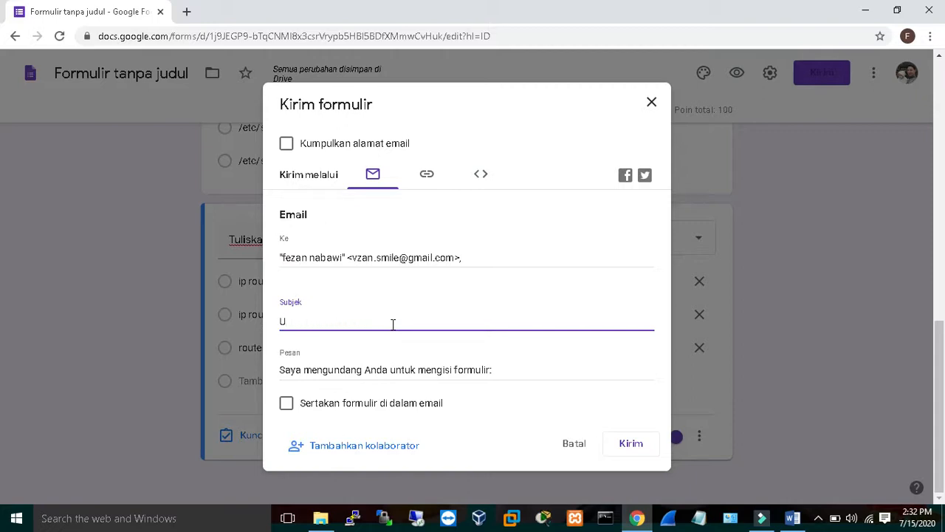
{"action": "type", "text": "Soal UTS"}
Change the message to "Saya mengundang Anda untuk mengisi soal tsb" and send the form by email.
{"action": "left_click", "coordinate": [515, 369]}
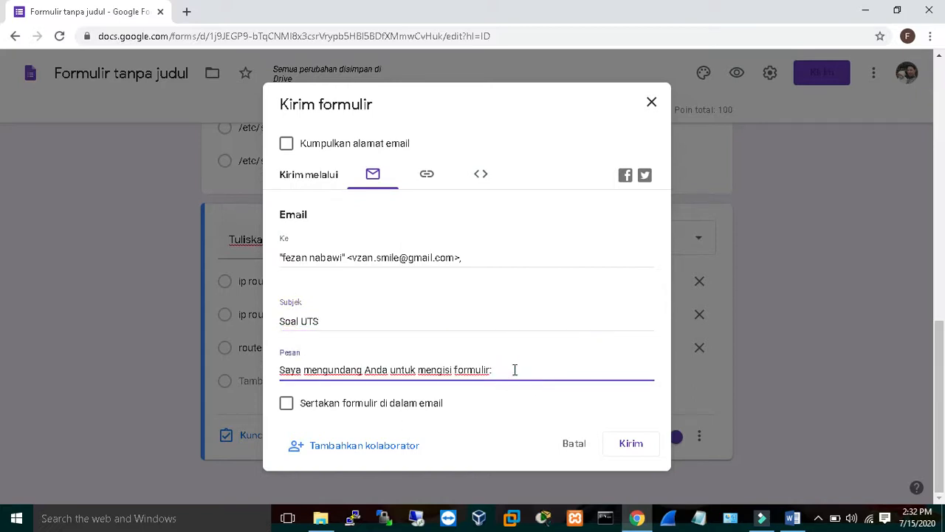
{"action": "key", "text": "BackSpace"}
{"action": "key", "text": "BackSpace"}
{"action": "key", "text": "BackSpace"}
{"action": "key", "text": "BackSpace"}
{"action": "key", "text": "BackSpace"}
{"action": "key", "text": "BackSpace"}
{"action": "key", "text": "BackSpace"}
{"action": "type", "text": "soal"}
{"action": "left_click", "coordinate": [631, 445]}
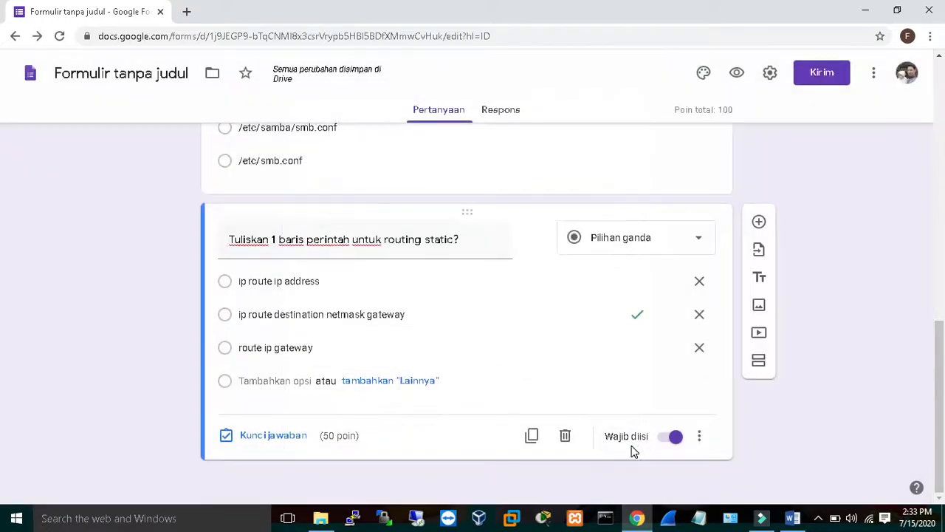
Open Gmail in a new tab and switch to the recipient's Gmail account.
{"action": "left_click", "coordinate": [186, 12]}
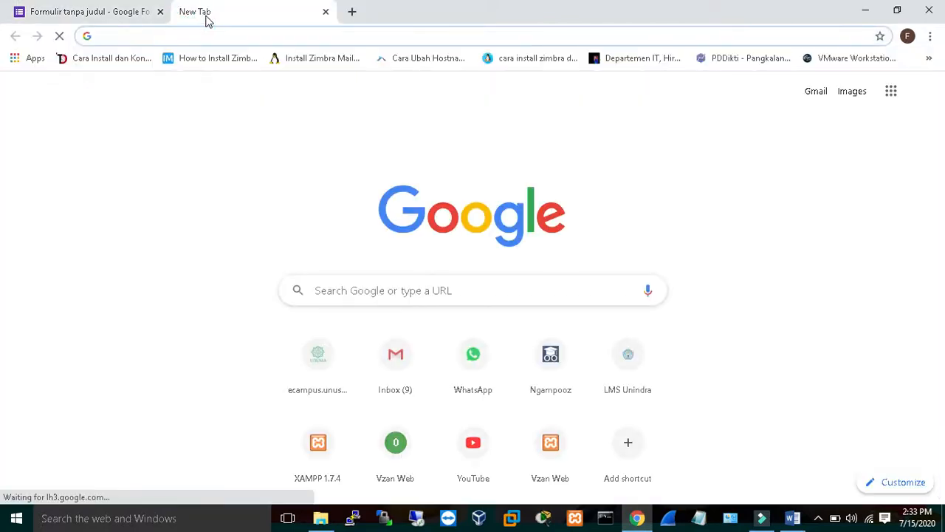
{"action": "type", "text": "mail"}
{"action": "key", "text": "Return"}
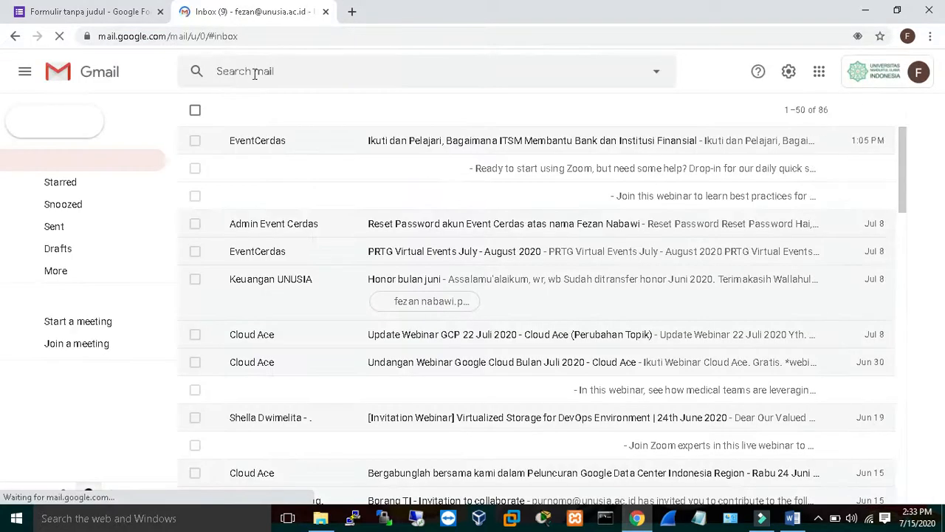
{"action": "left_click", "coordinate": [909, 83]}
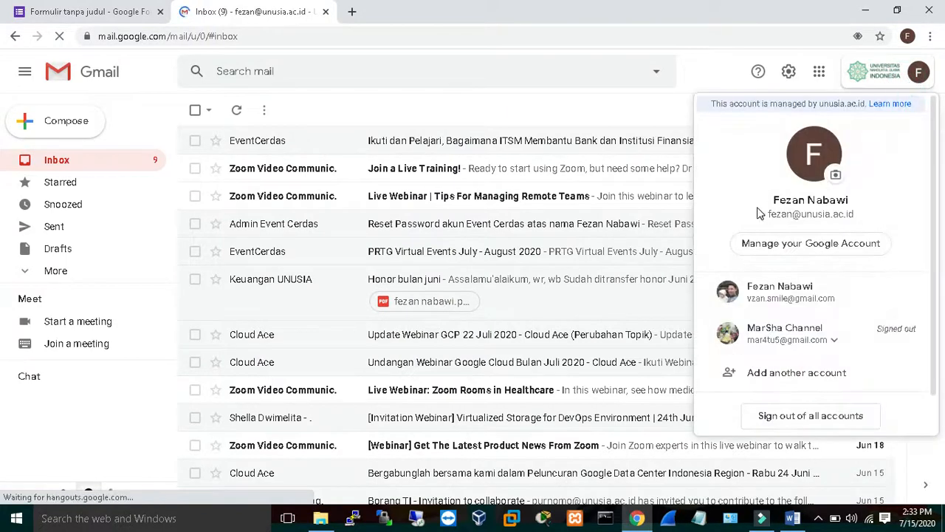
{"action": "left_click", "coordinate": [777, 295]}
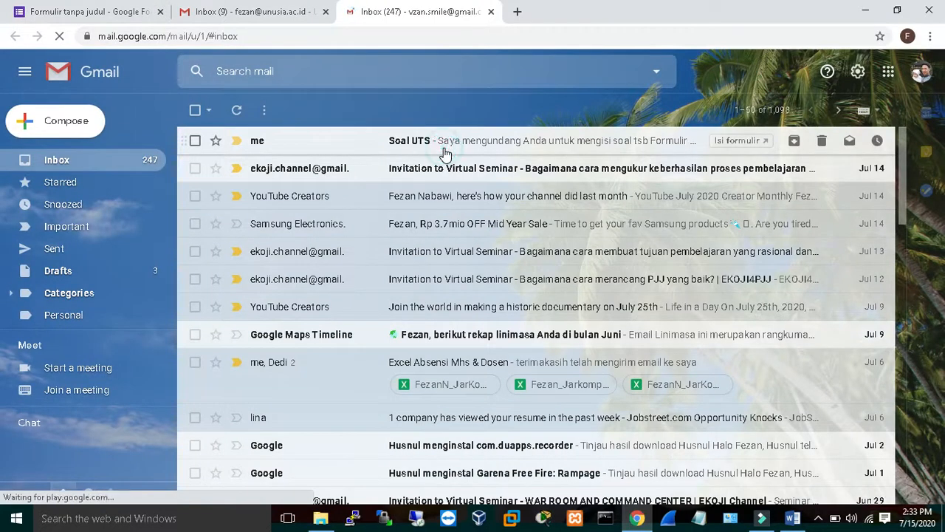
Open the "Soal UTS" email and launch the form from its fill-in link.
{"action": "left_click", "coordinate": [444, 153]}
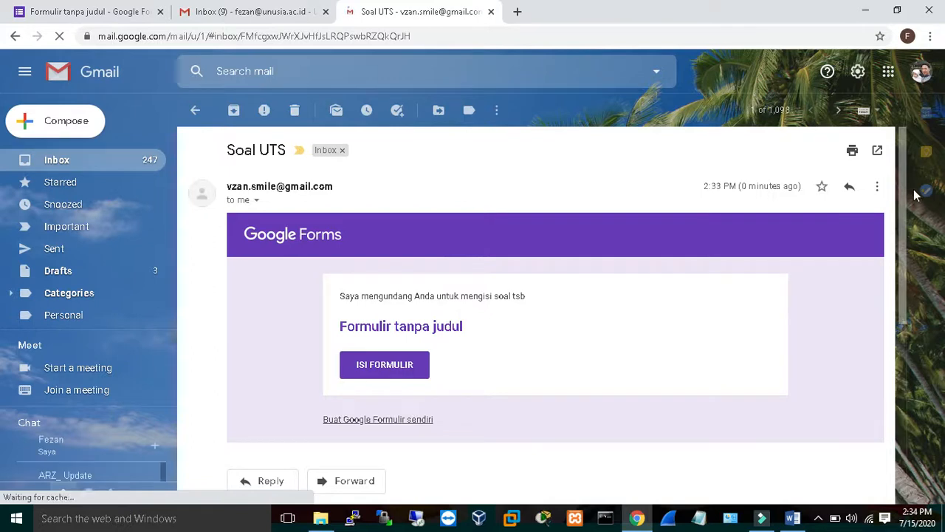
{"action": "mouse_move", "coordinate": [901, 195]}
{"action": "left_mouse_down"}
{"action": "mouse_move", "coordinate": [909, 319]}
{"action": "mouse_move", "coordinate": [895, 192]}
{"action": "left_mouse_up"}
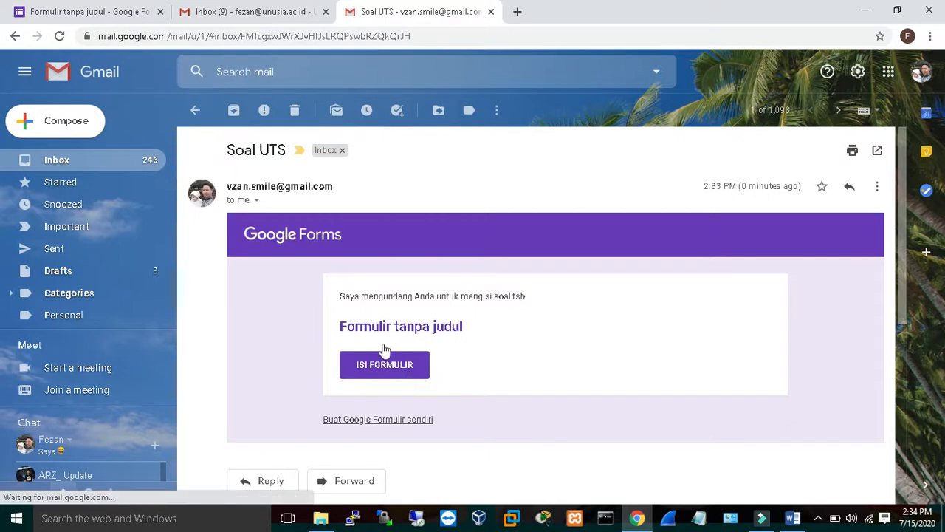
{"action": "left_click_drag", "start_coordinate": [349, 298], "coordinate": [500, 301]}
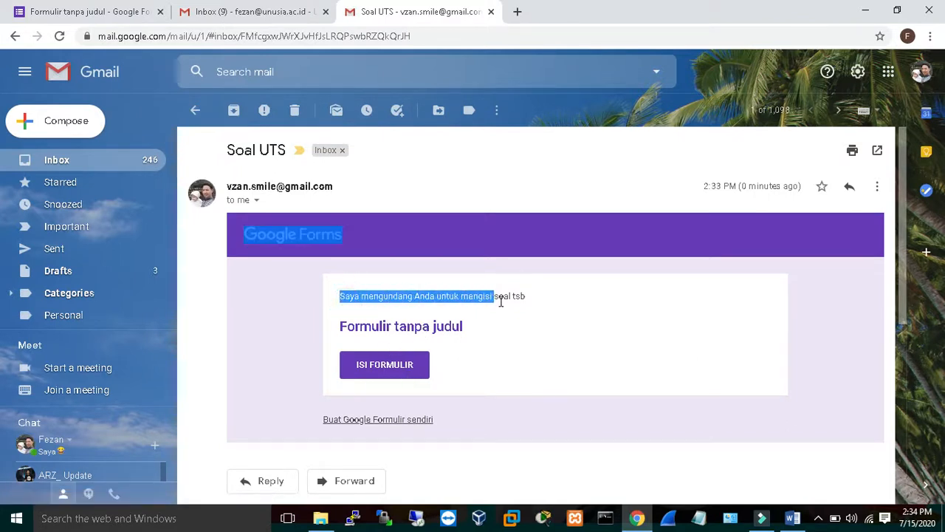
{"action": "left_click", "coordinate": [403, 370]}
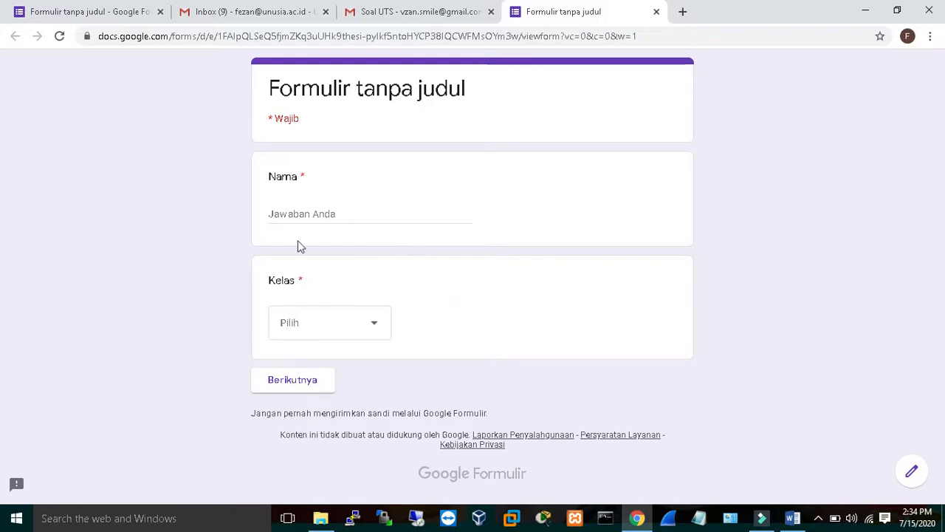
Enter a respondent name in Nama, choose class X for Kelas, and continue to the questions.
{"action": "left_click", "coordinate": [359, 216]}
{"action": "type", "text": "vzan"}
{"action": "left_click", "coordinate": [345, 332]}
{"action": "left_click", "coordinate": [318, 373]}
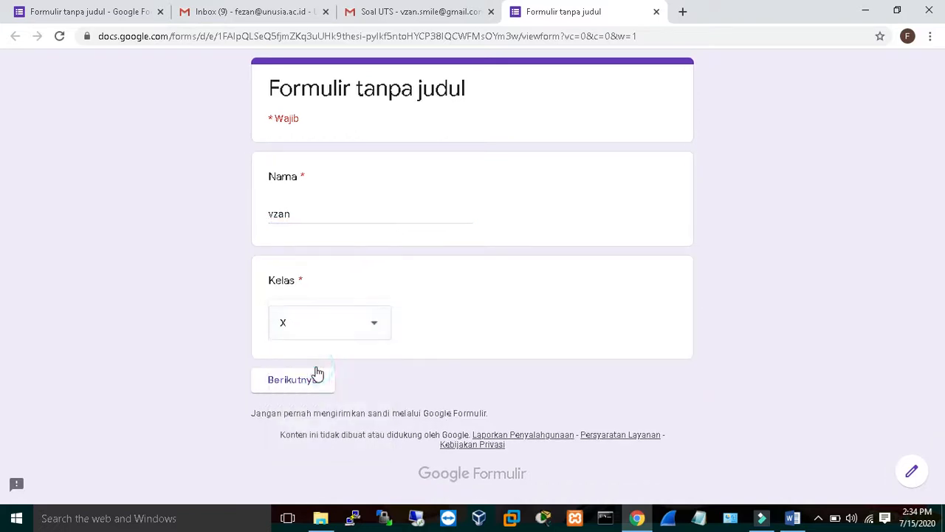
{"action": "left_click", "coordinate": [309, 389]}
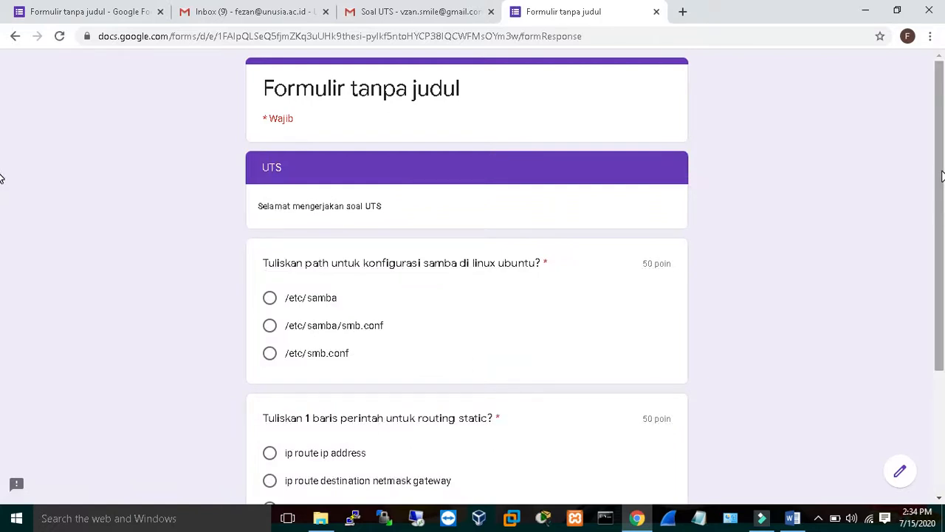
Answer the samba question with /etc/samba and the routing question with "ip route destination netmask gateway", then submit.
{"action": "scroll", "coordinate": [1, 178], "scroll_direction": "down", "scroll_amount": 2}
{"action": "scroll", "coordinate": [2, 180], "scroll_direction": "up", "scroll_amount": 2}
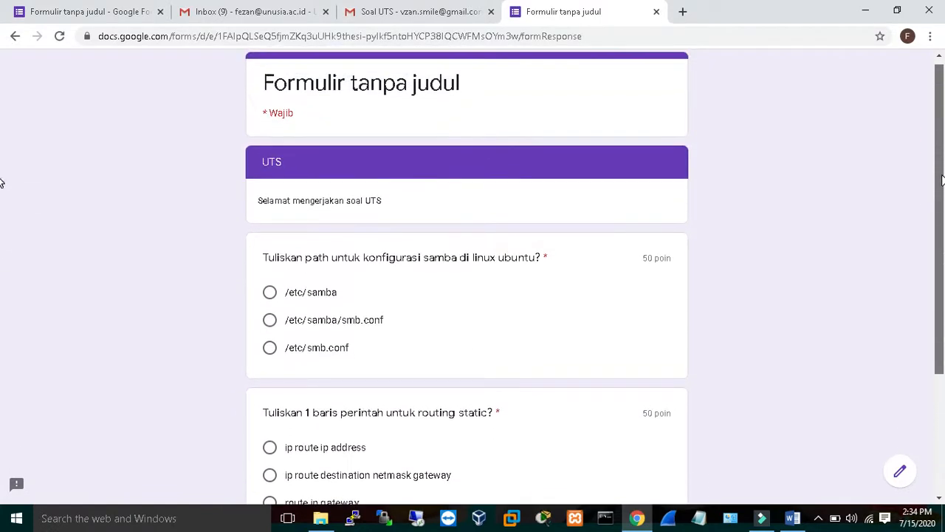
{"action": "scroll", "coordinate": [3, 249], "scroll_direction": "down", "scroll_amount": 2}
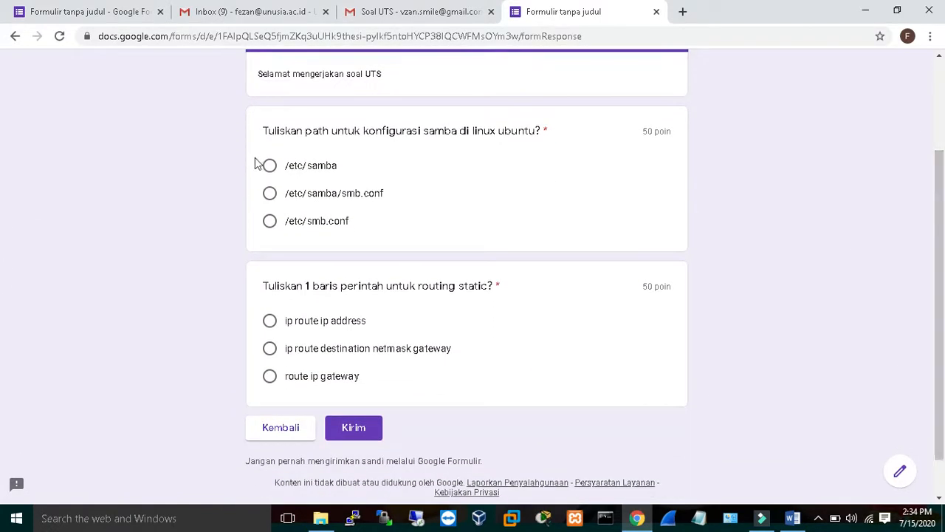
{"action": "left_click", "coordinate": [270, 167]}
{"action": "left_click", "coordinate": [271, 354]}
{"action": "left_click", "coordinate": [370, 436]}
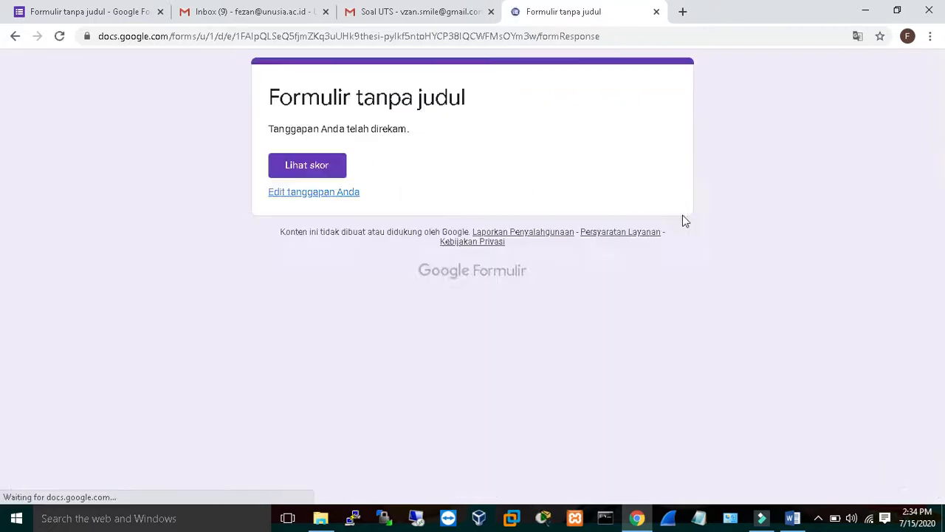